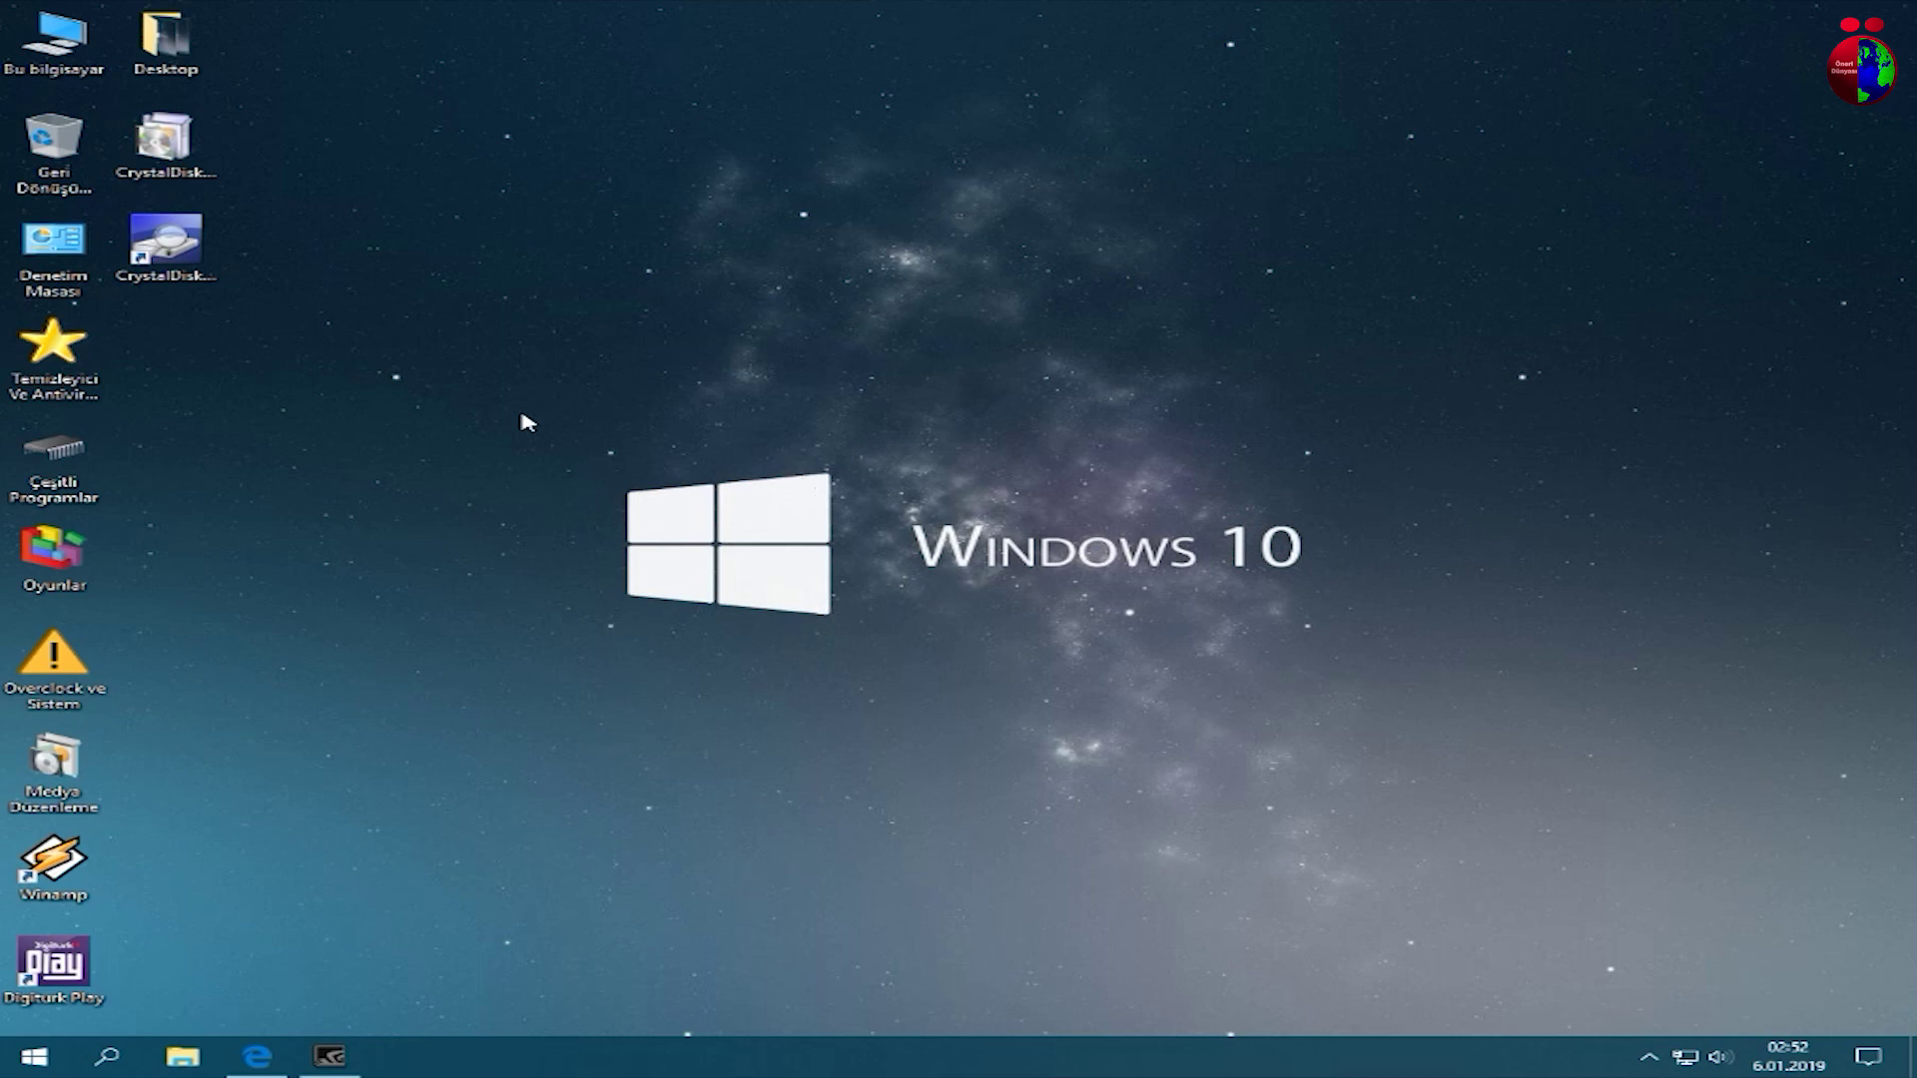
View the CrystalDiskInfo 8.0.0 download page in the browser and return to the desktop
click(165, 145)
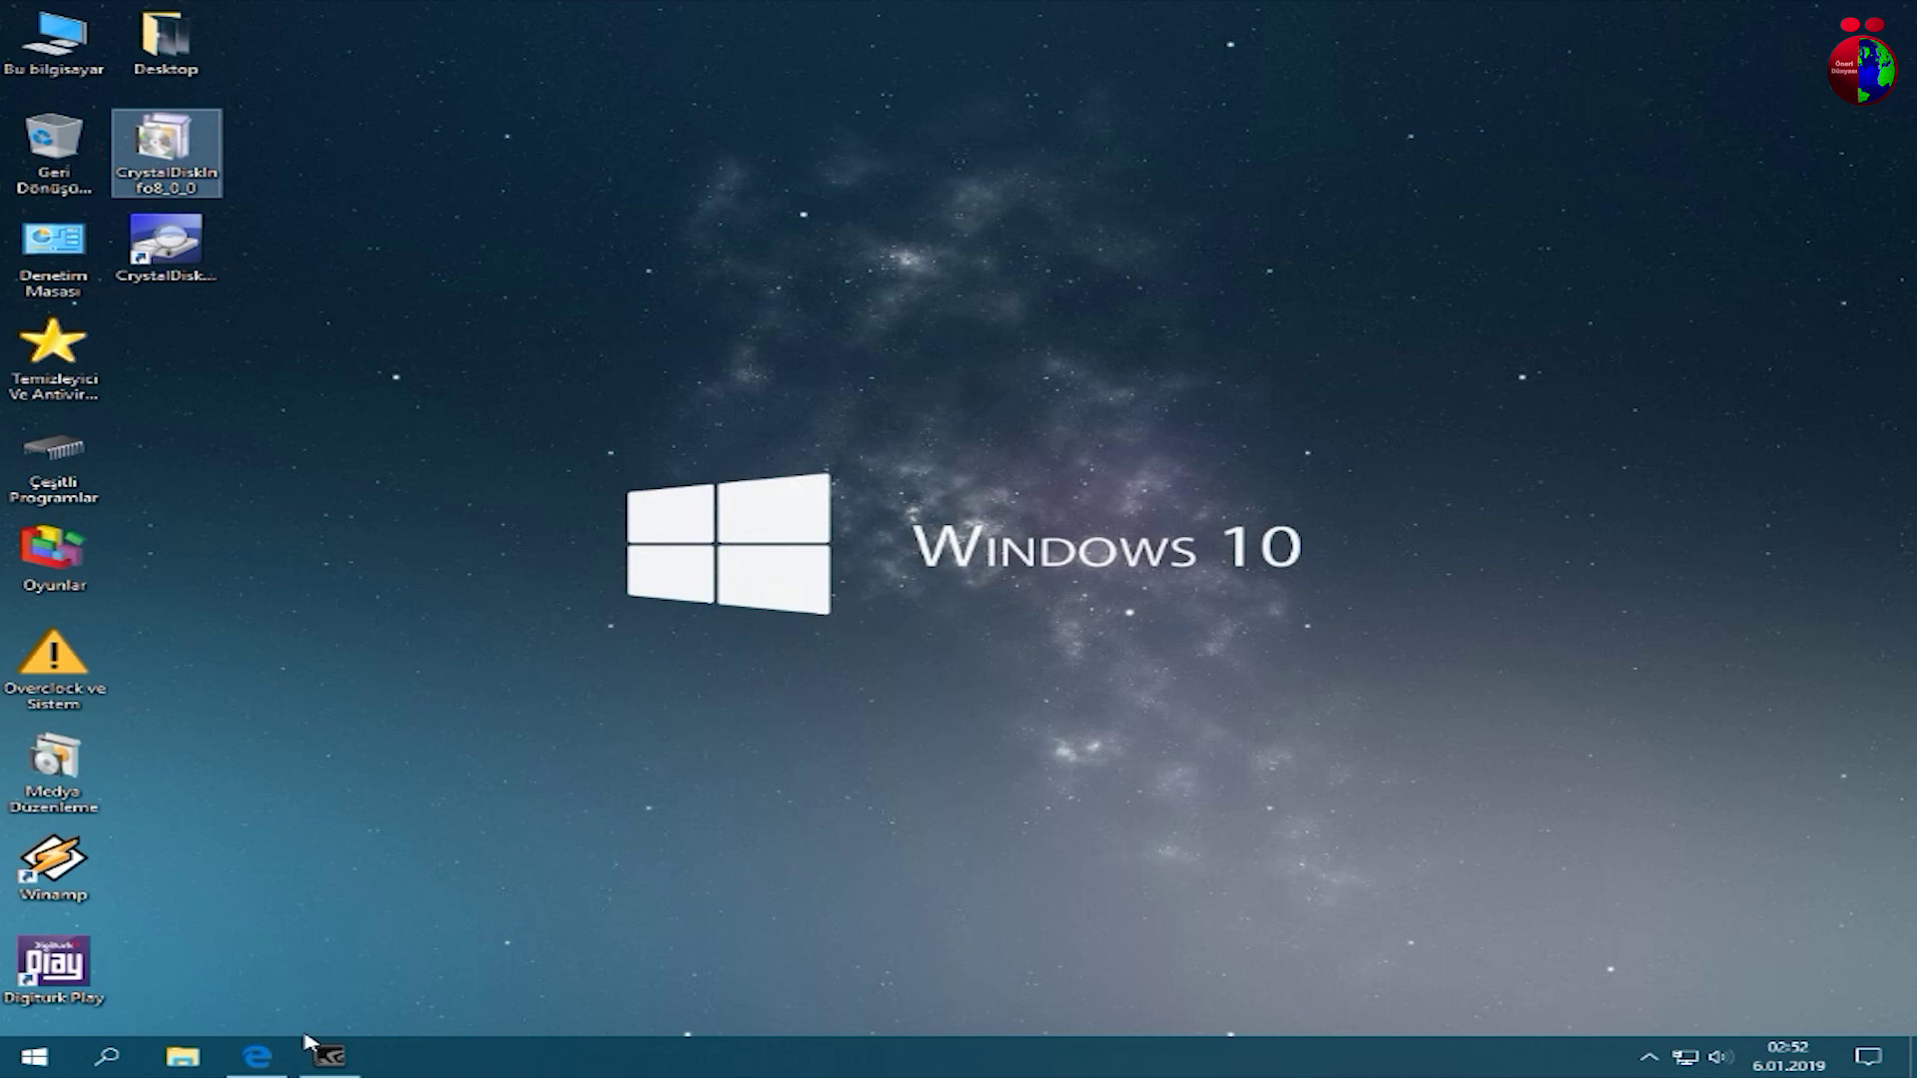
click(257, 1056)
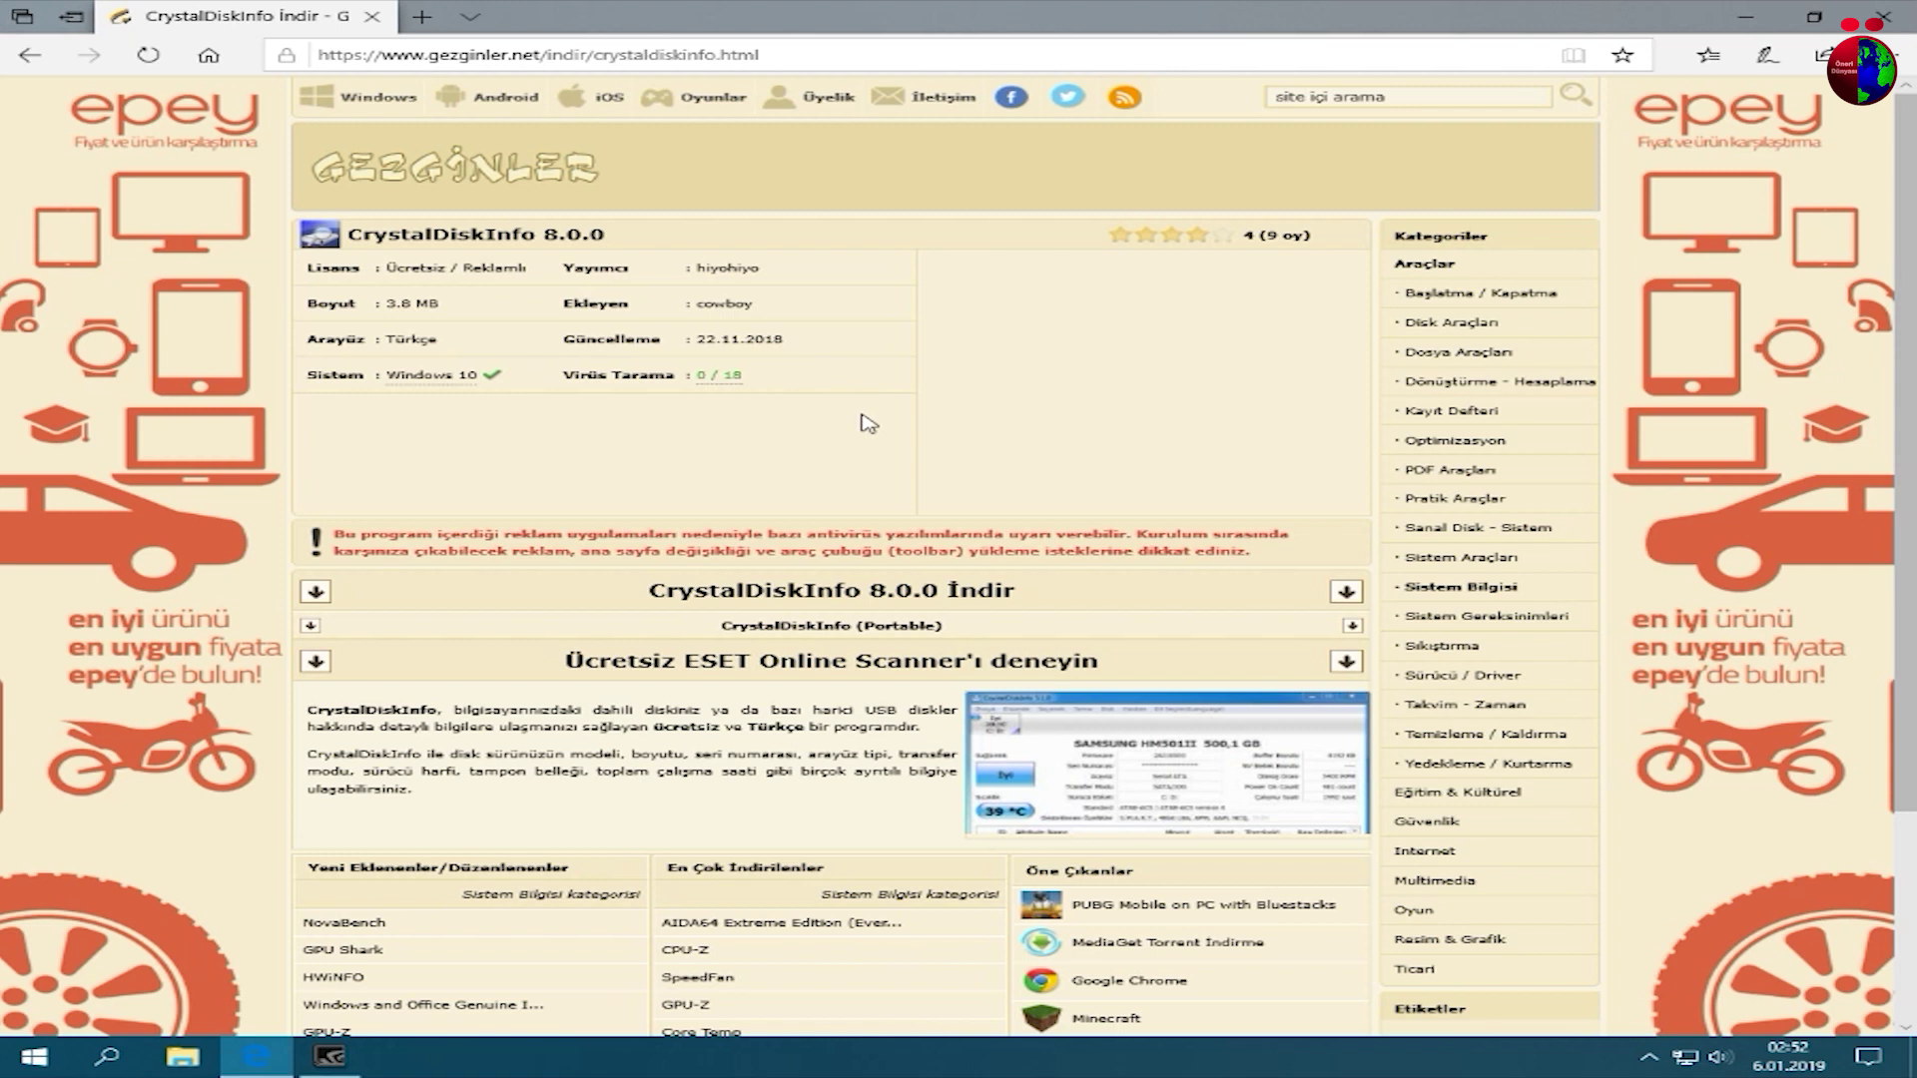
click(1741, 24)
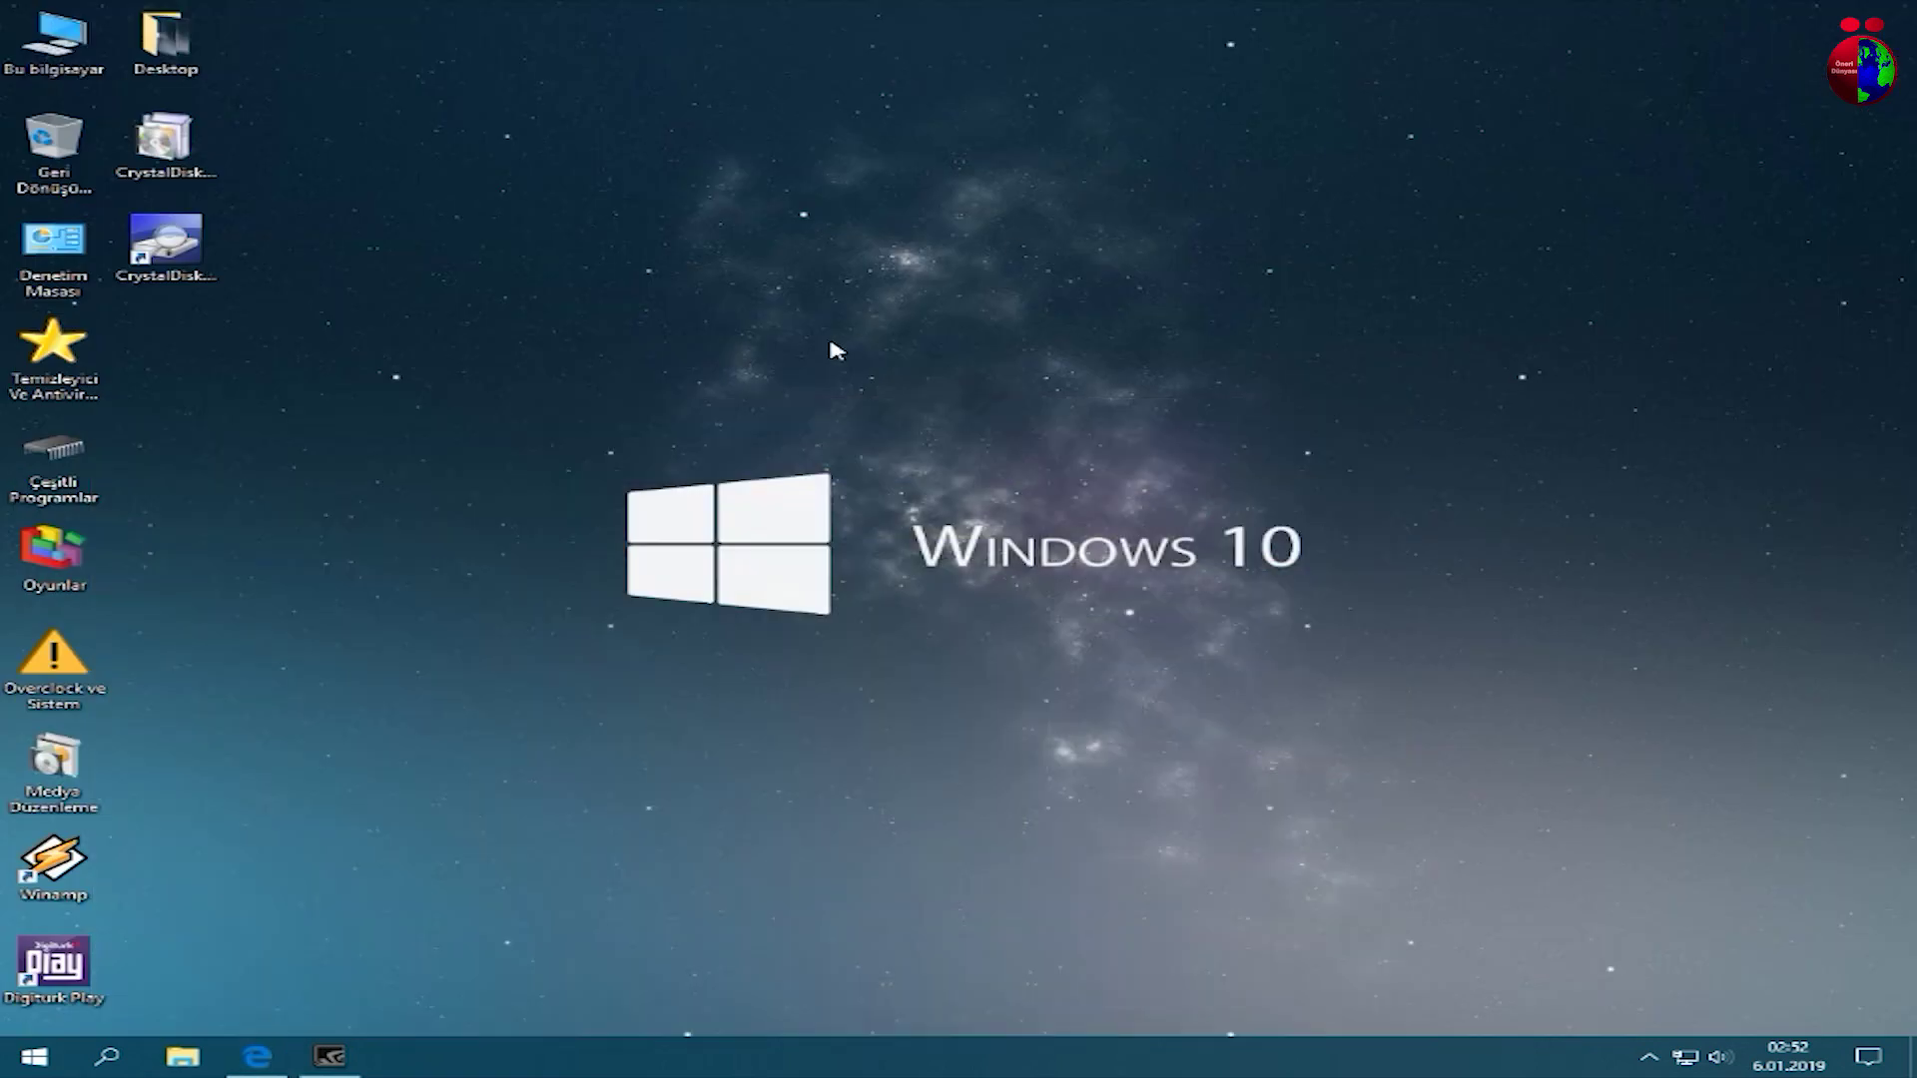
double_click(187, 157)
click(1006, 572)
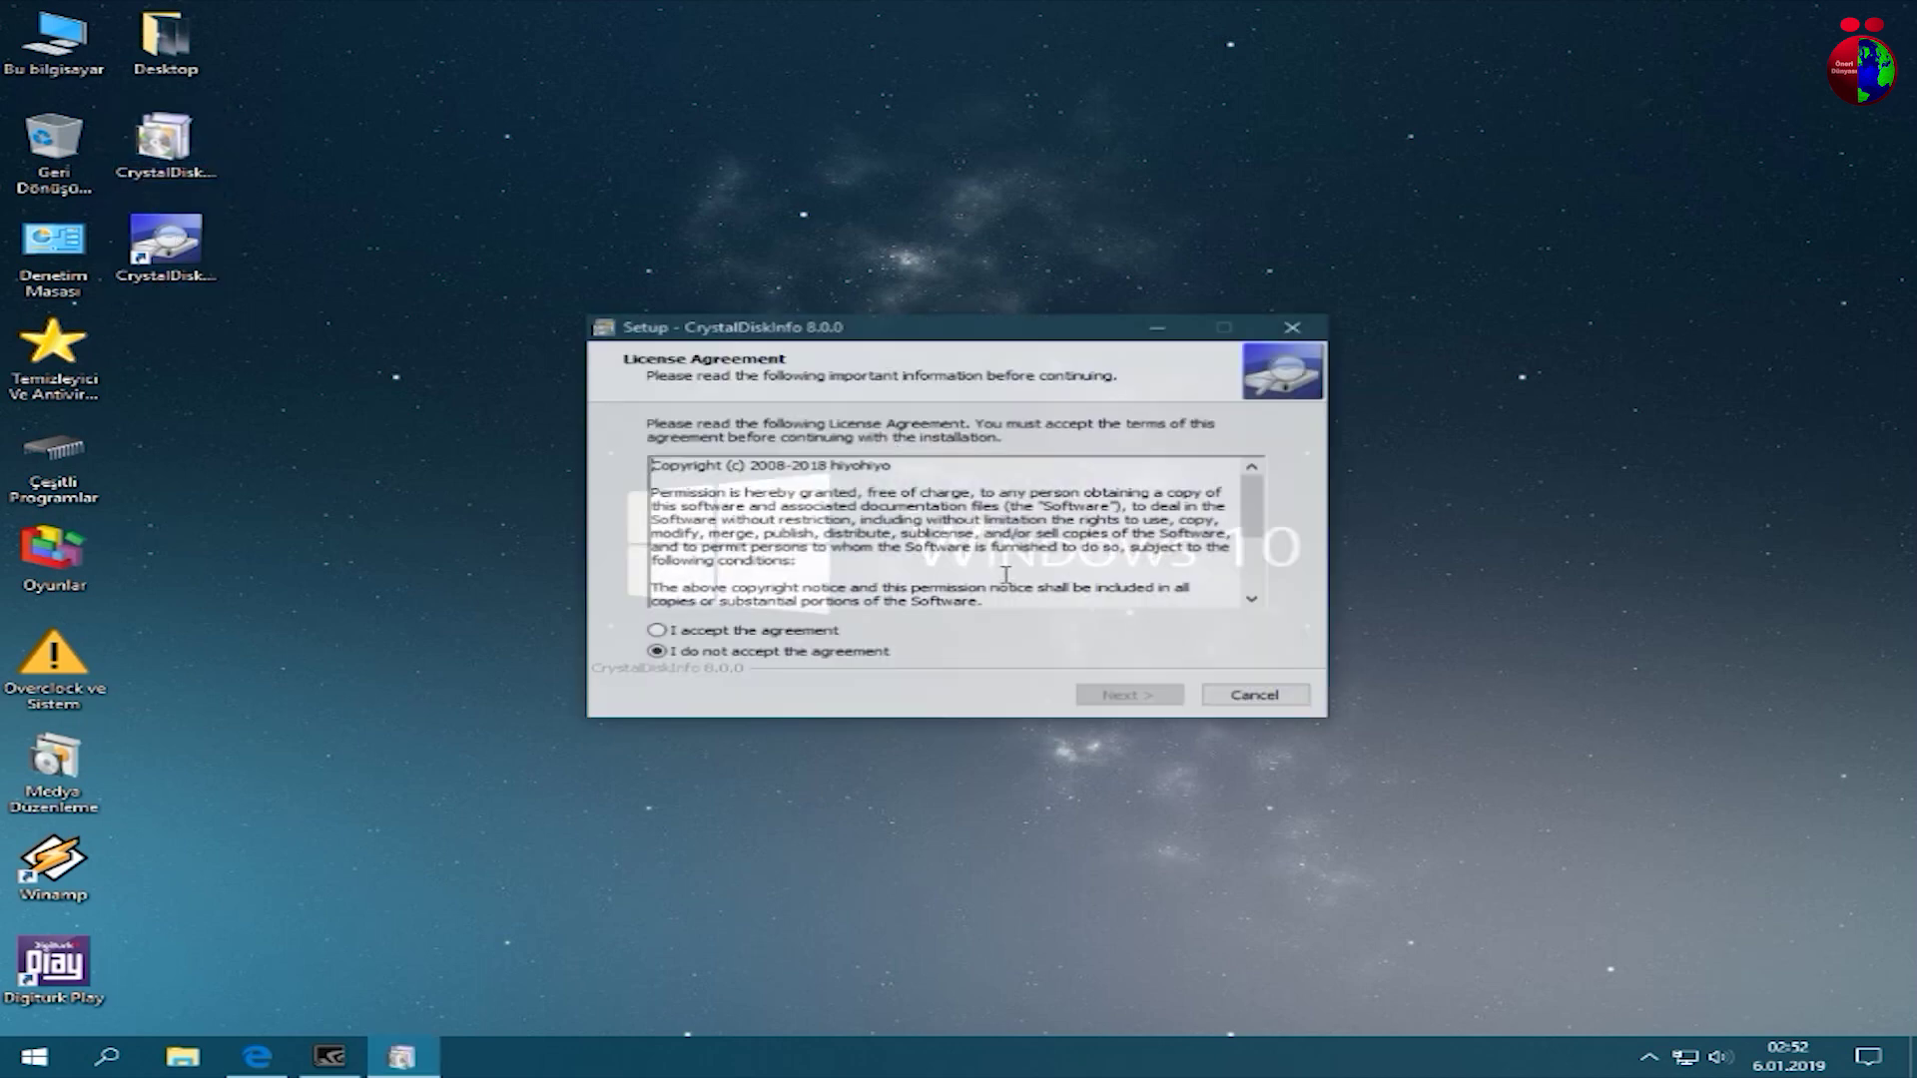
click(724, 635)
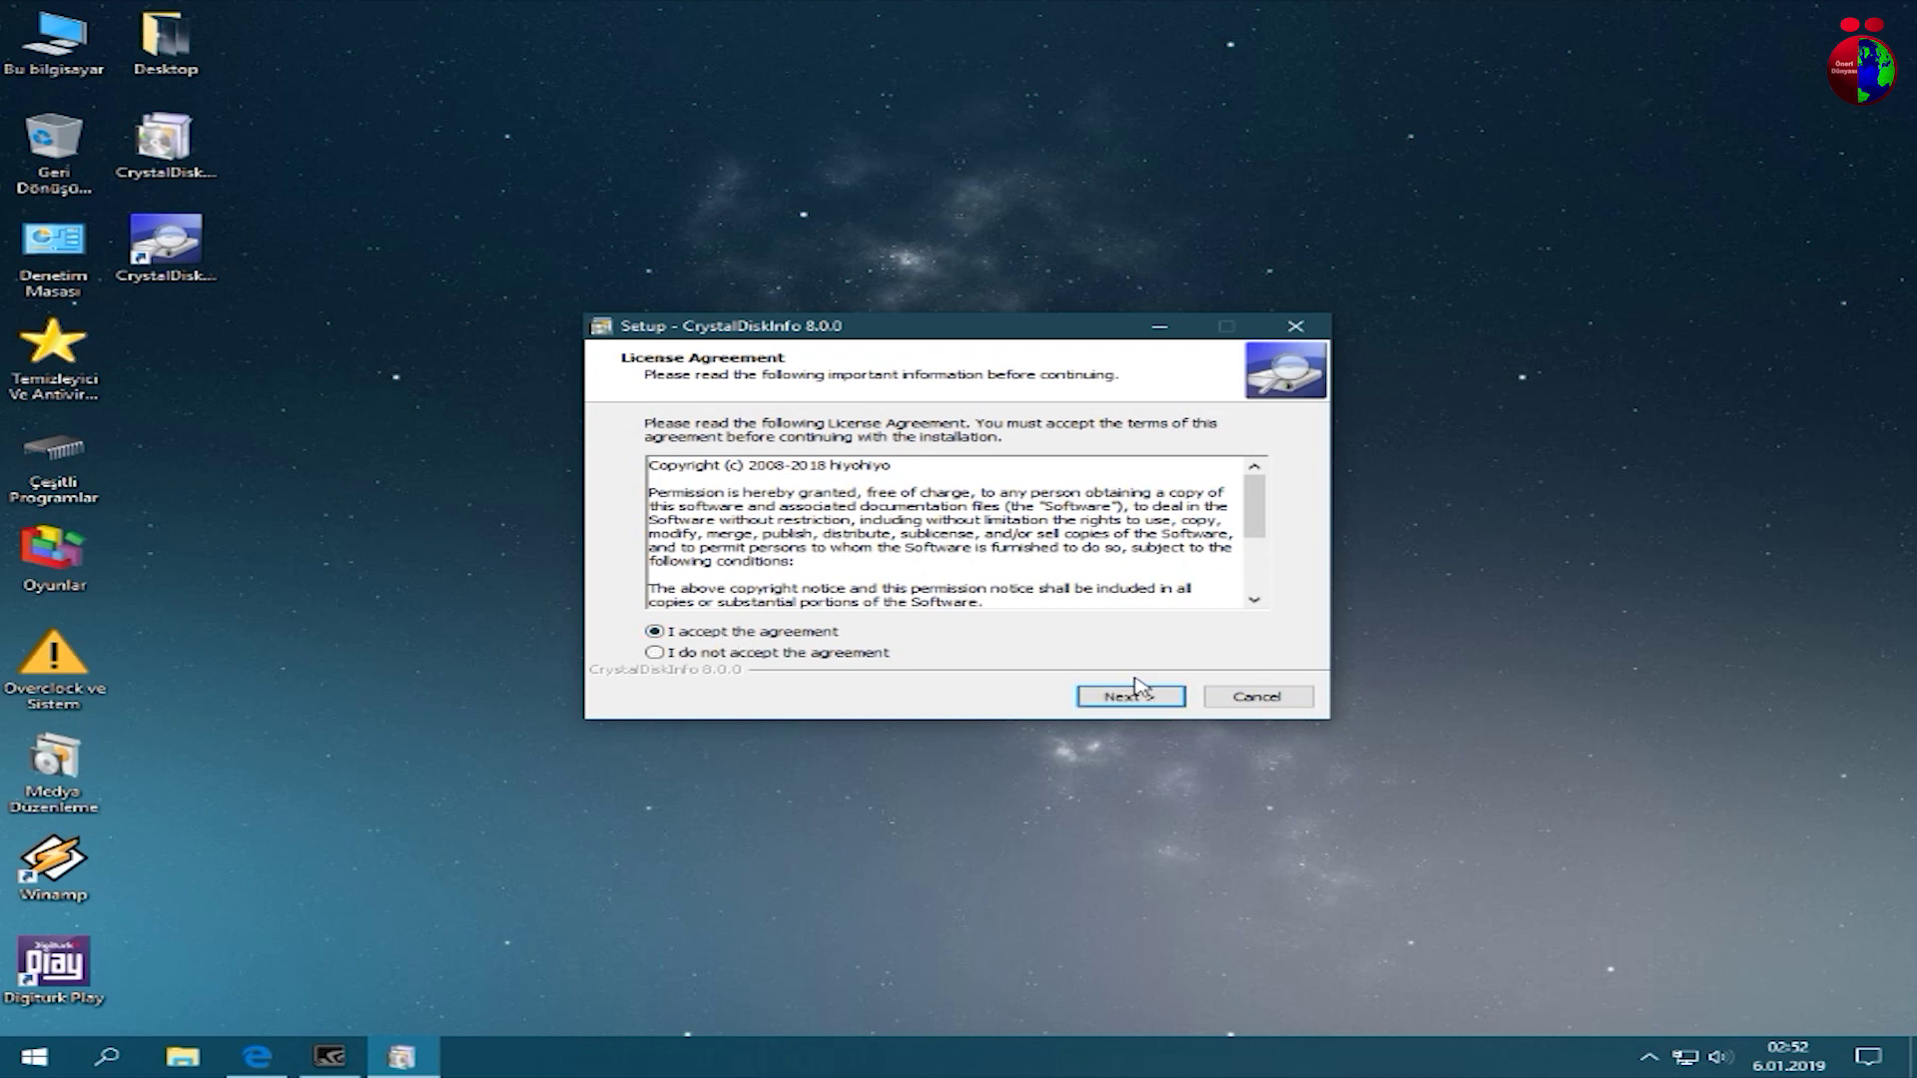
click(1152, 697)
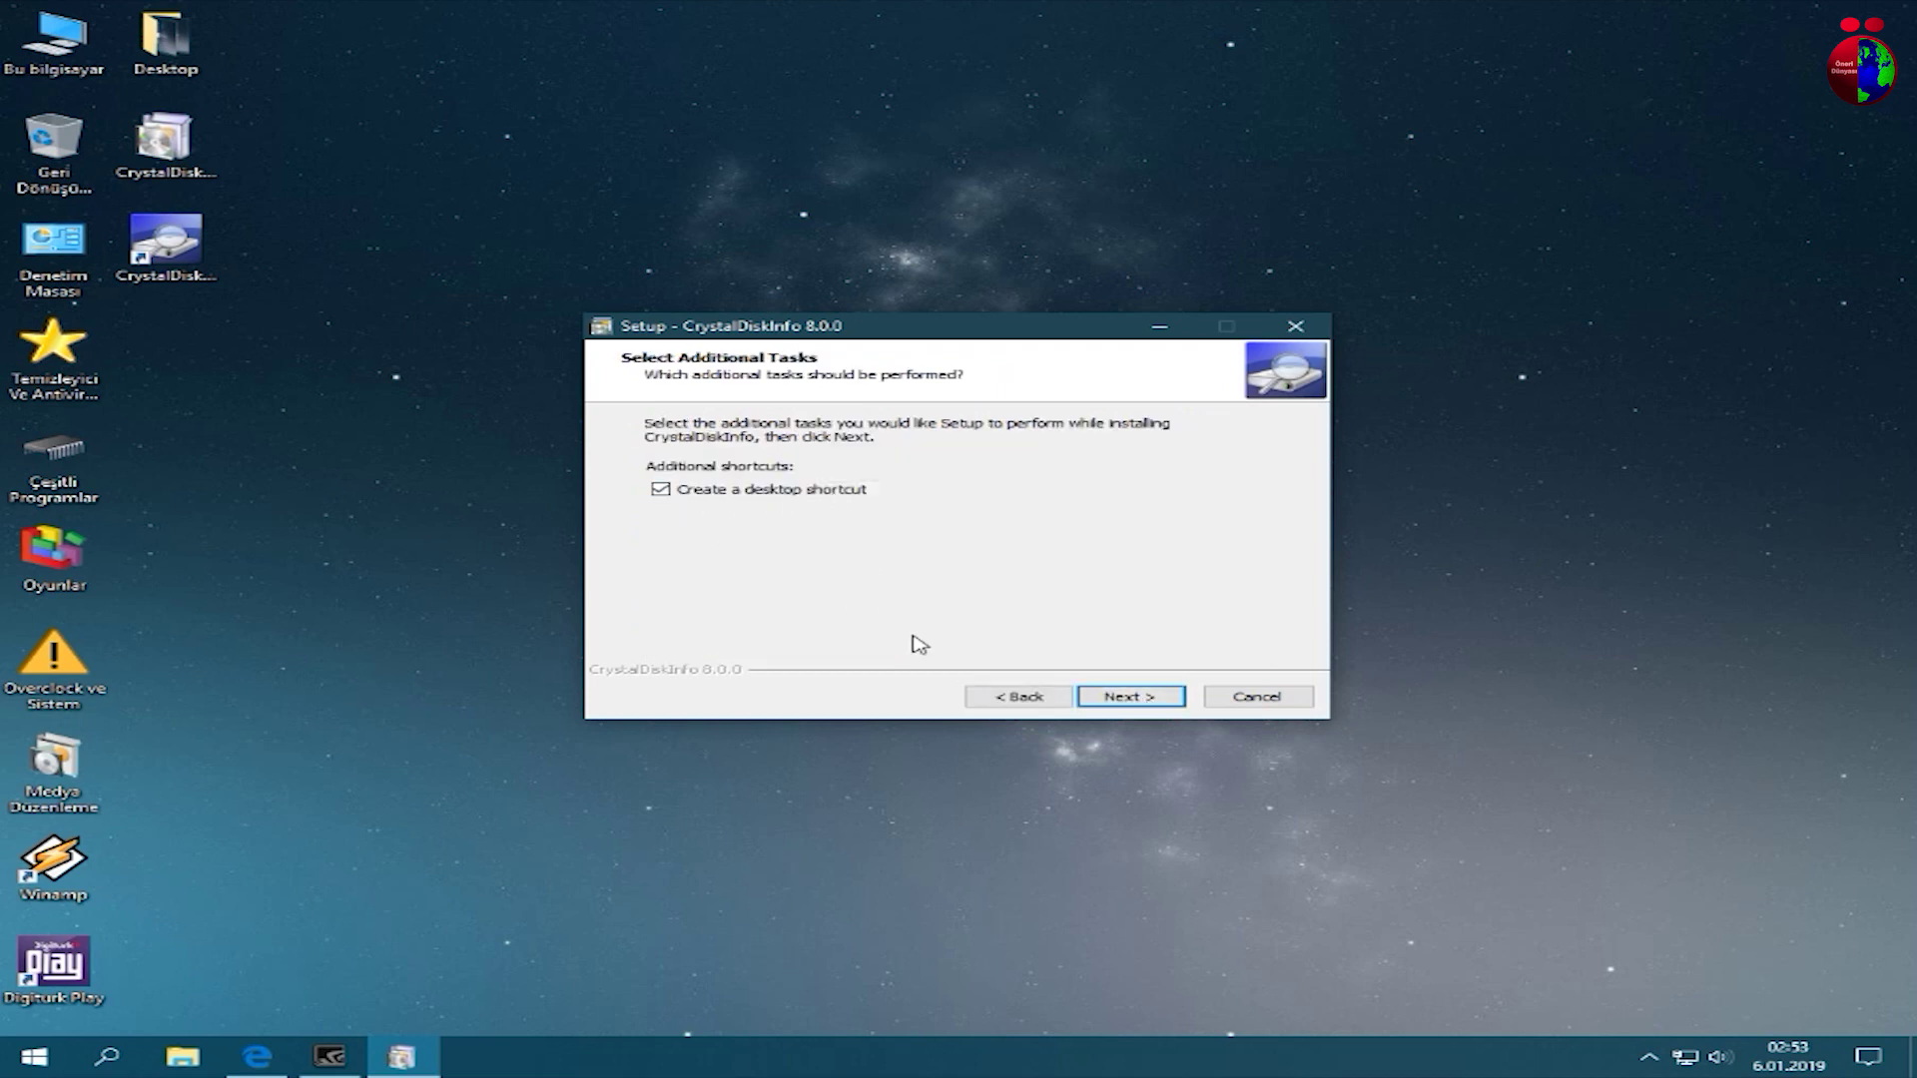
drag(265, 230, 153, 294)
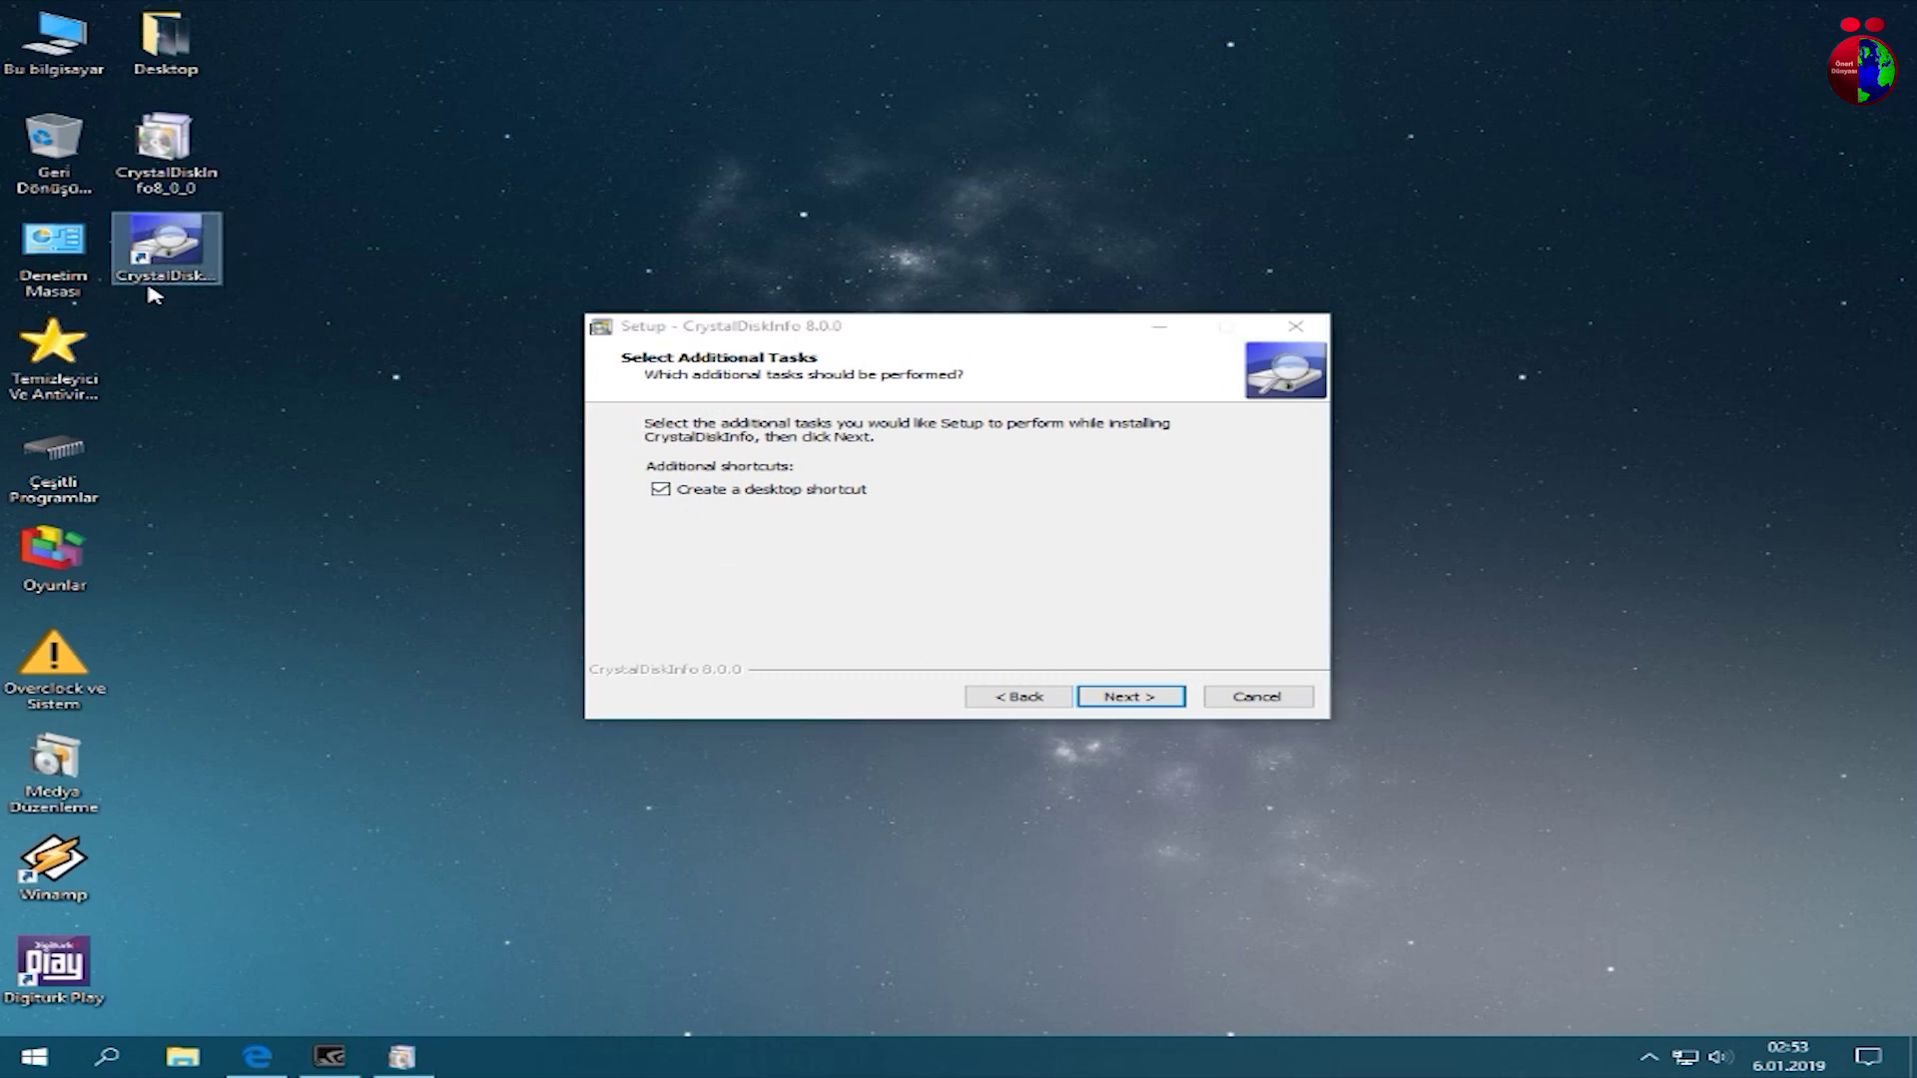
click(274, 375)
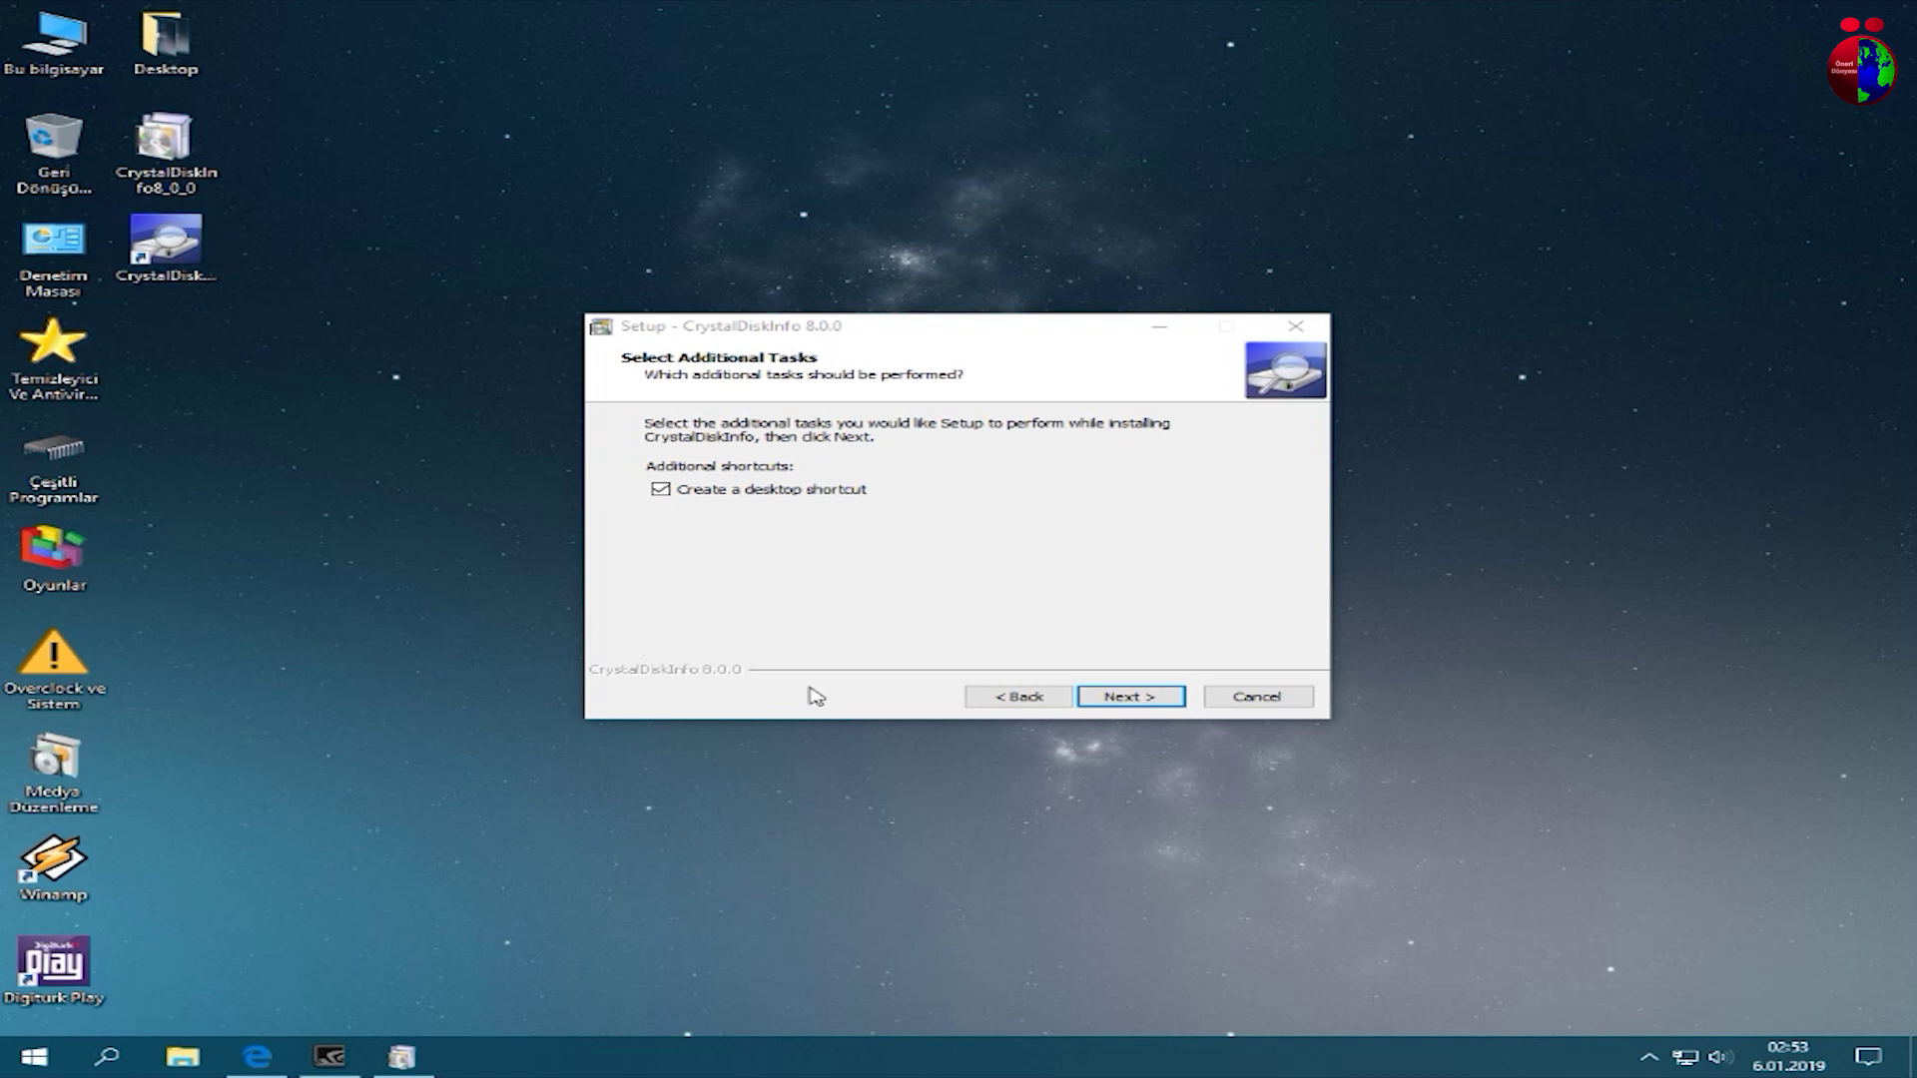
click(1146, 698)
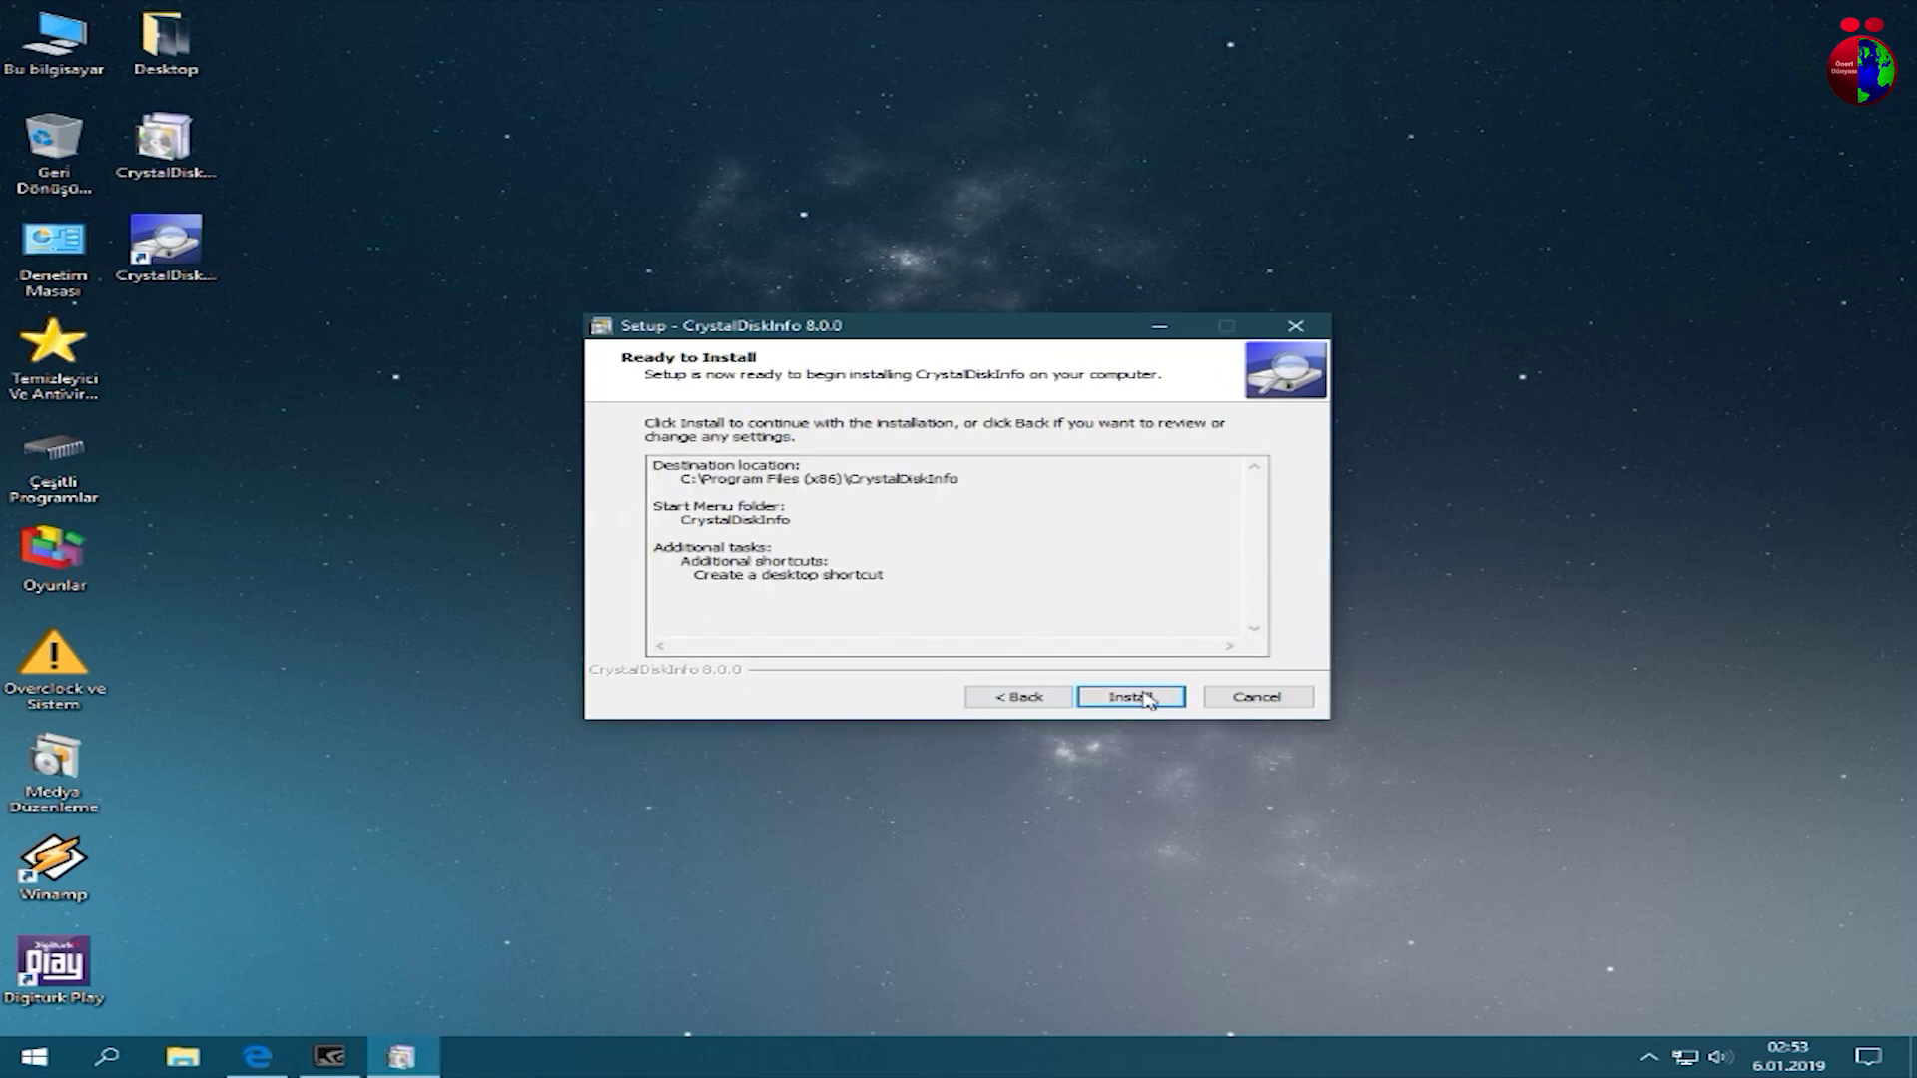
click(1258, 697)
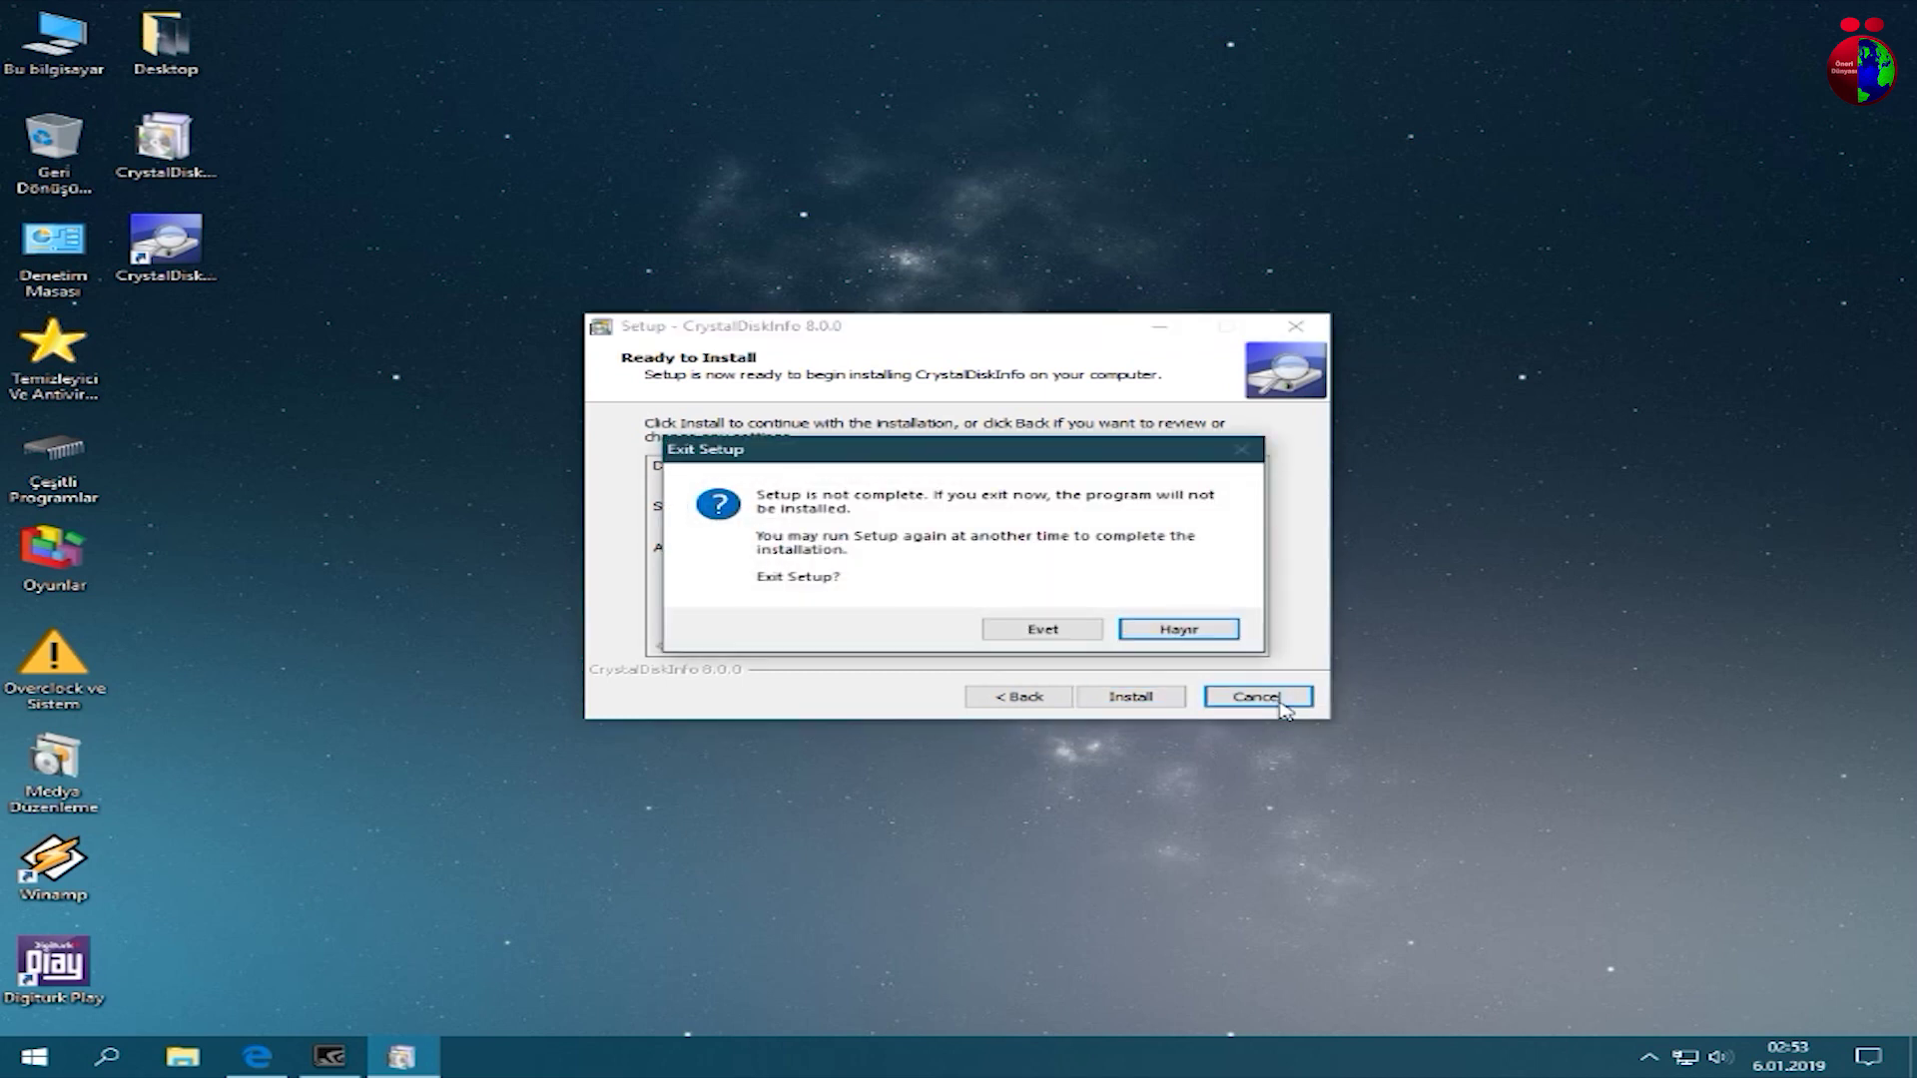
click(1043, 630)
Launch the installed CrystalDiskInfo from the desktop and shift its window slightly
click(166, 245)
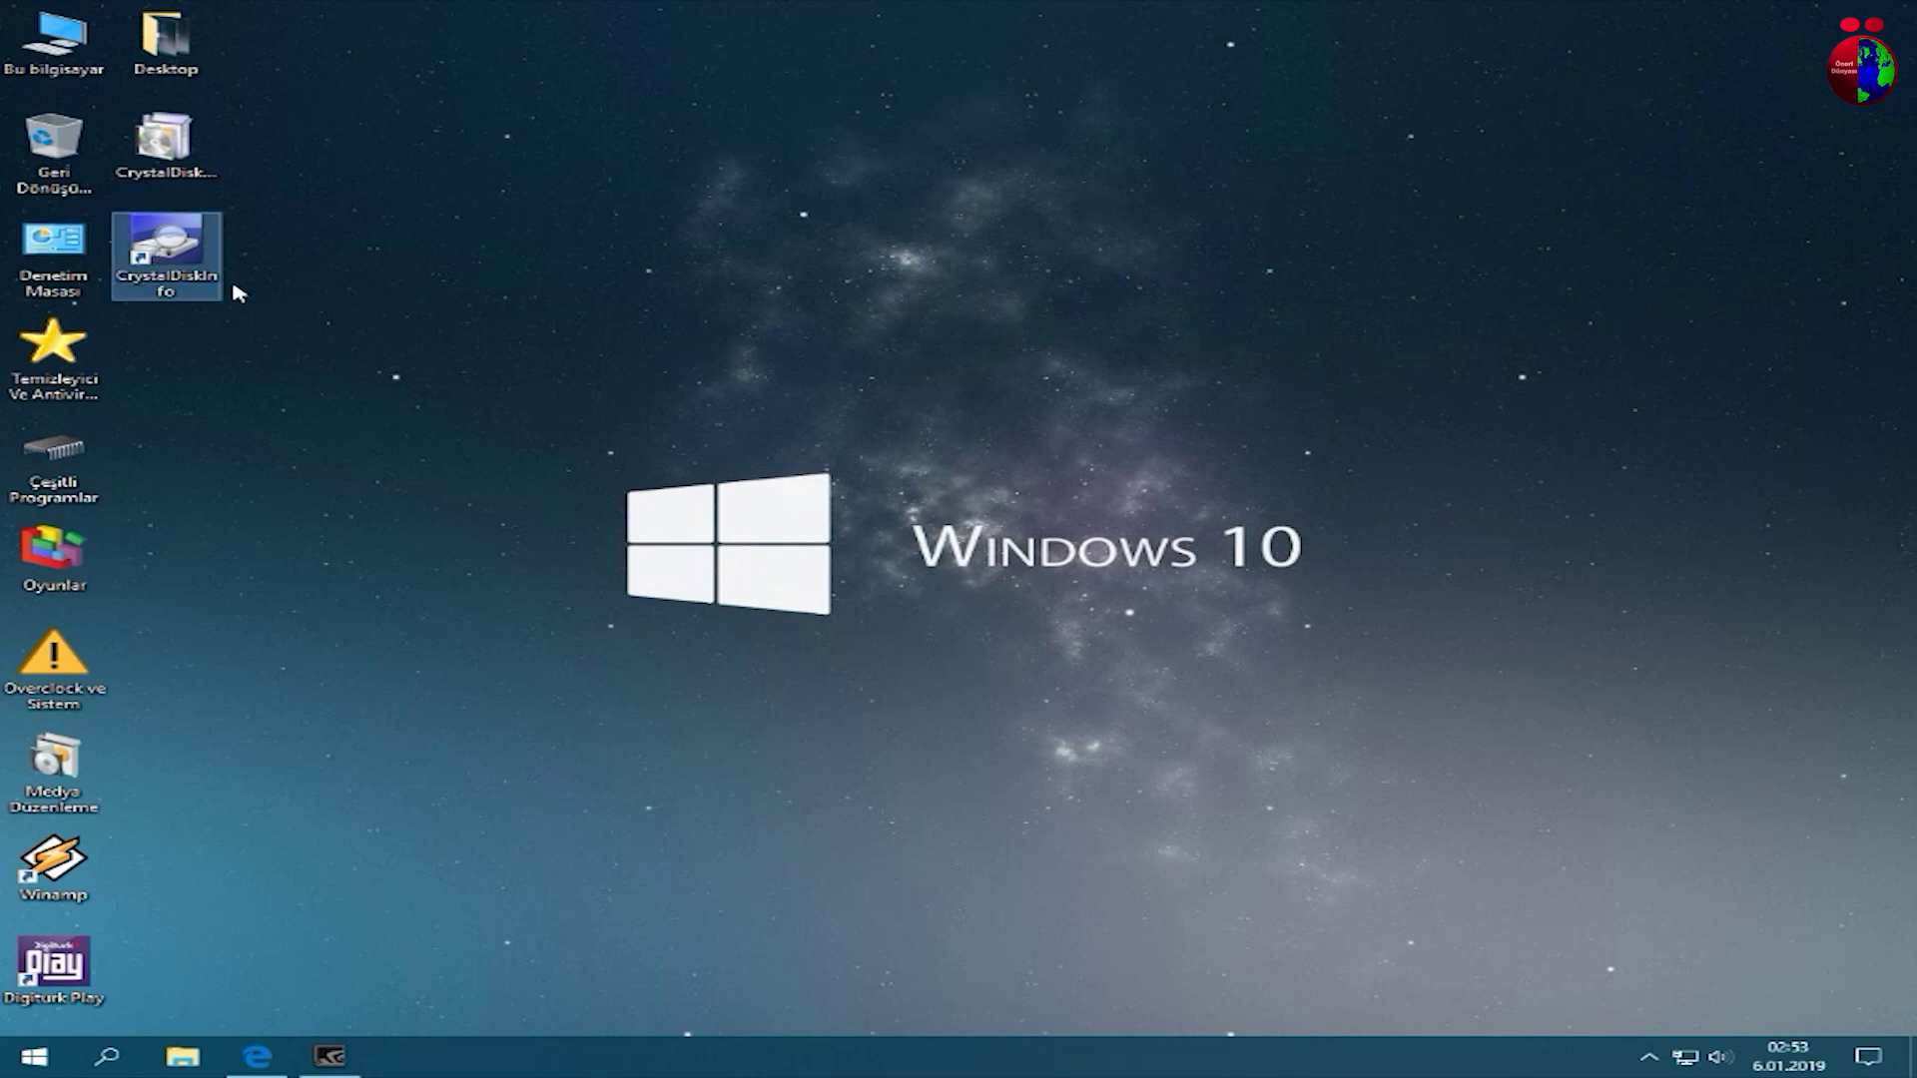
right_click(611, 289)
click(709, 351)
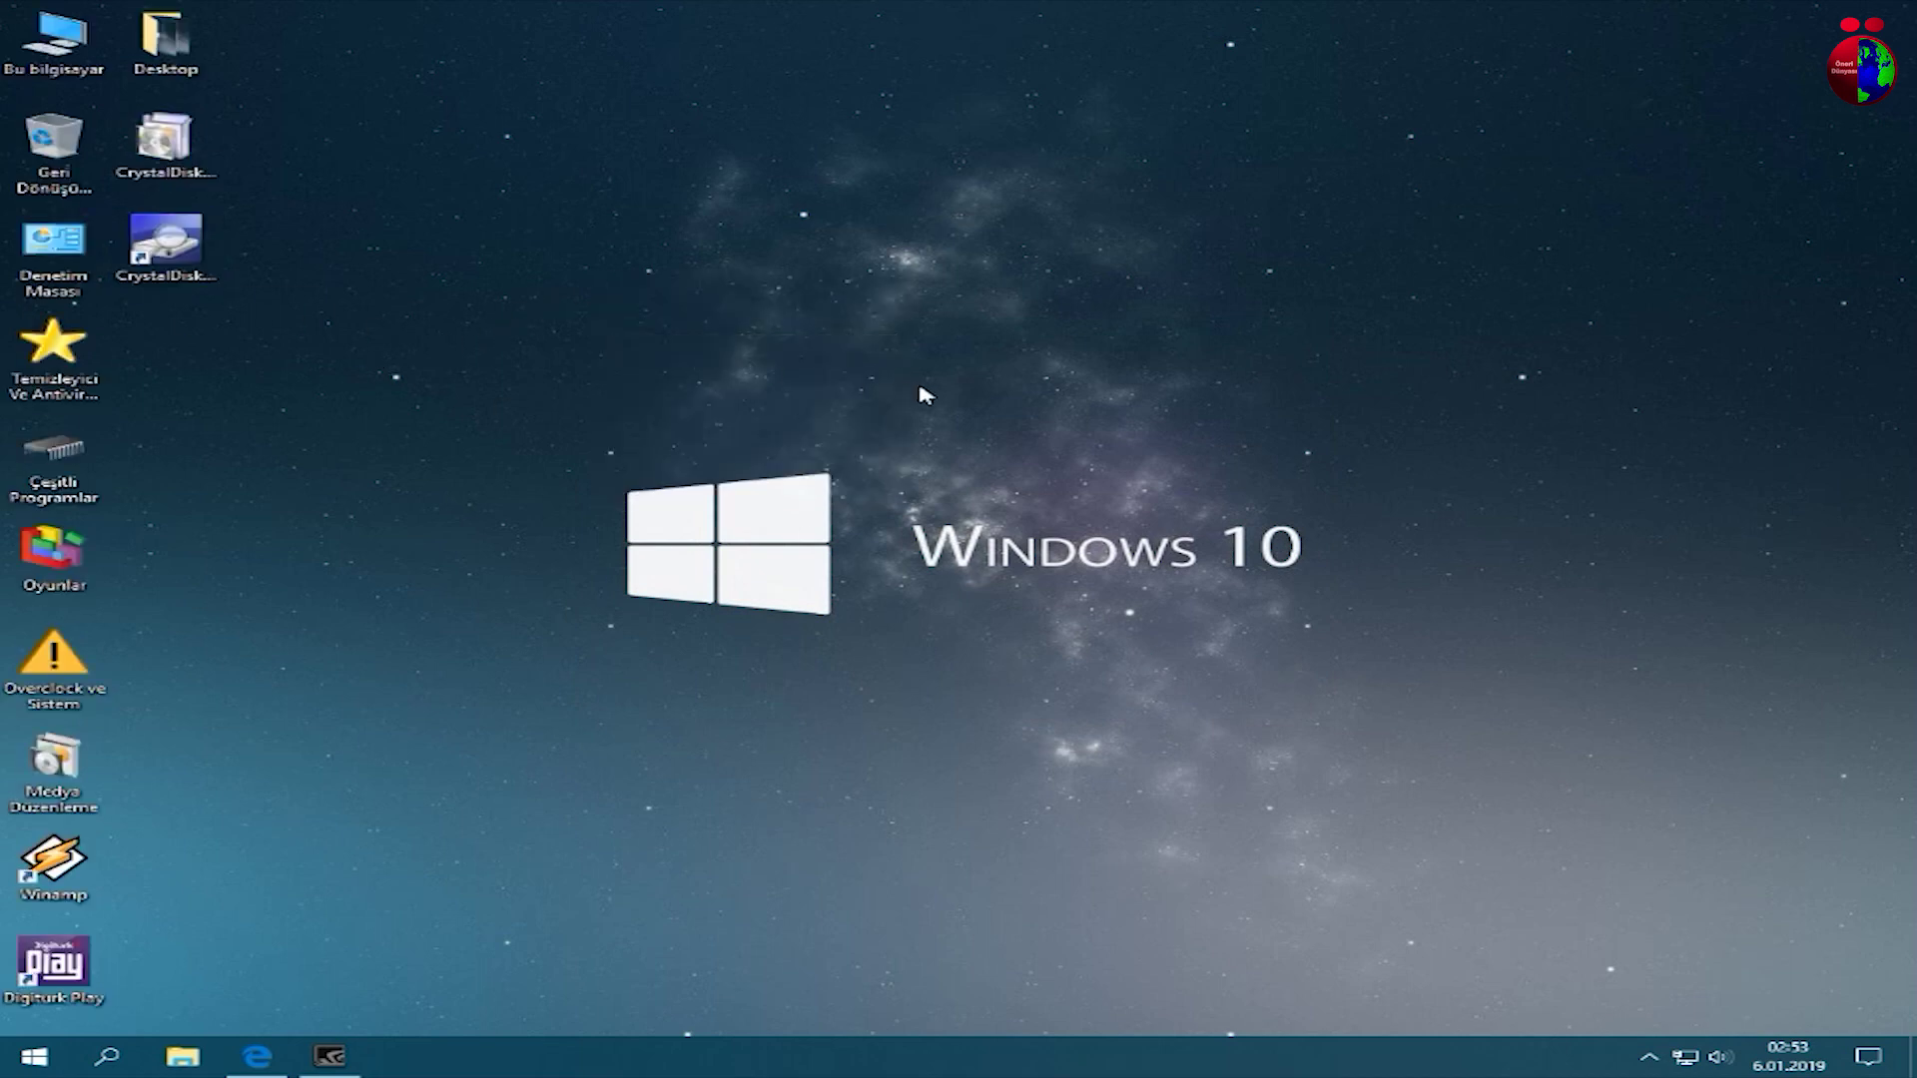
double_click(168, 258)
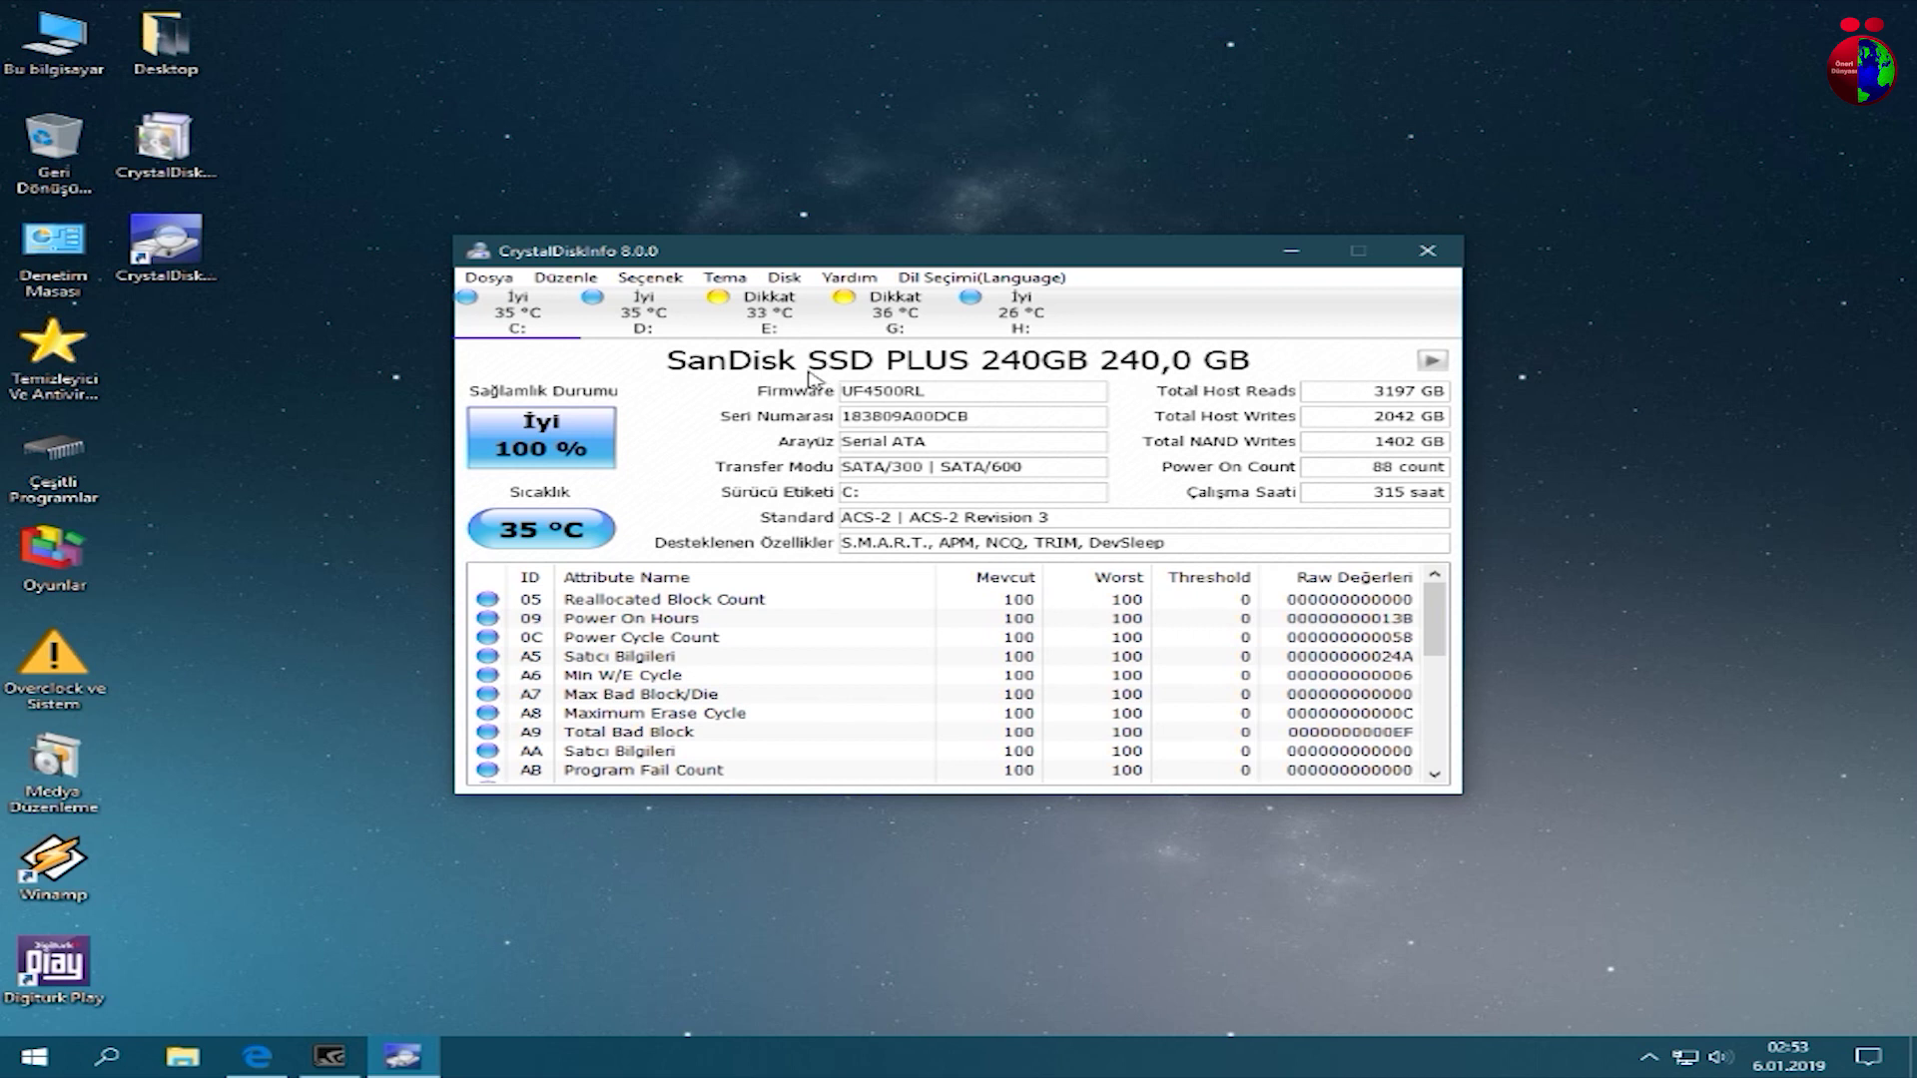
mouse_move(920, 259)
mouse_down()
mouse_move(857, 241)
mouse_move(899, 241)
mouse_up()
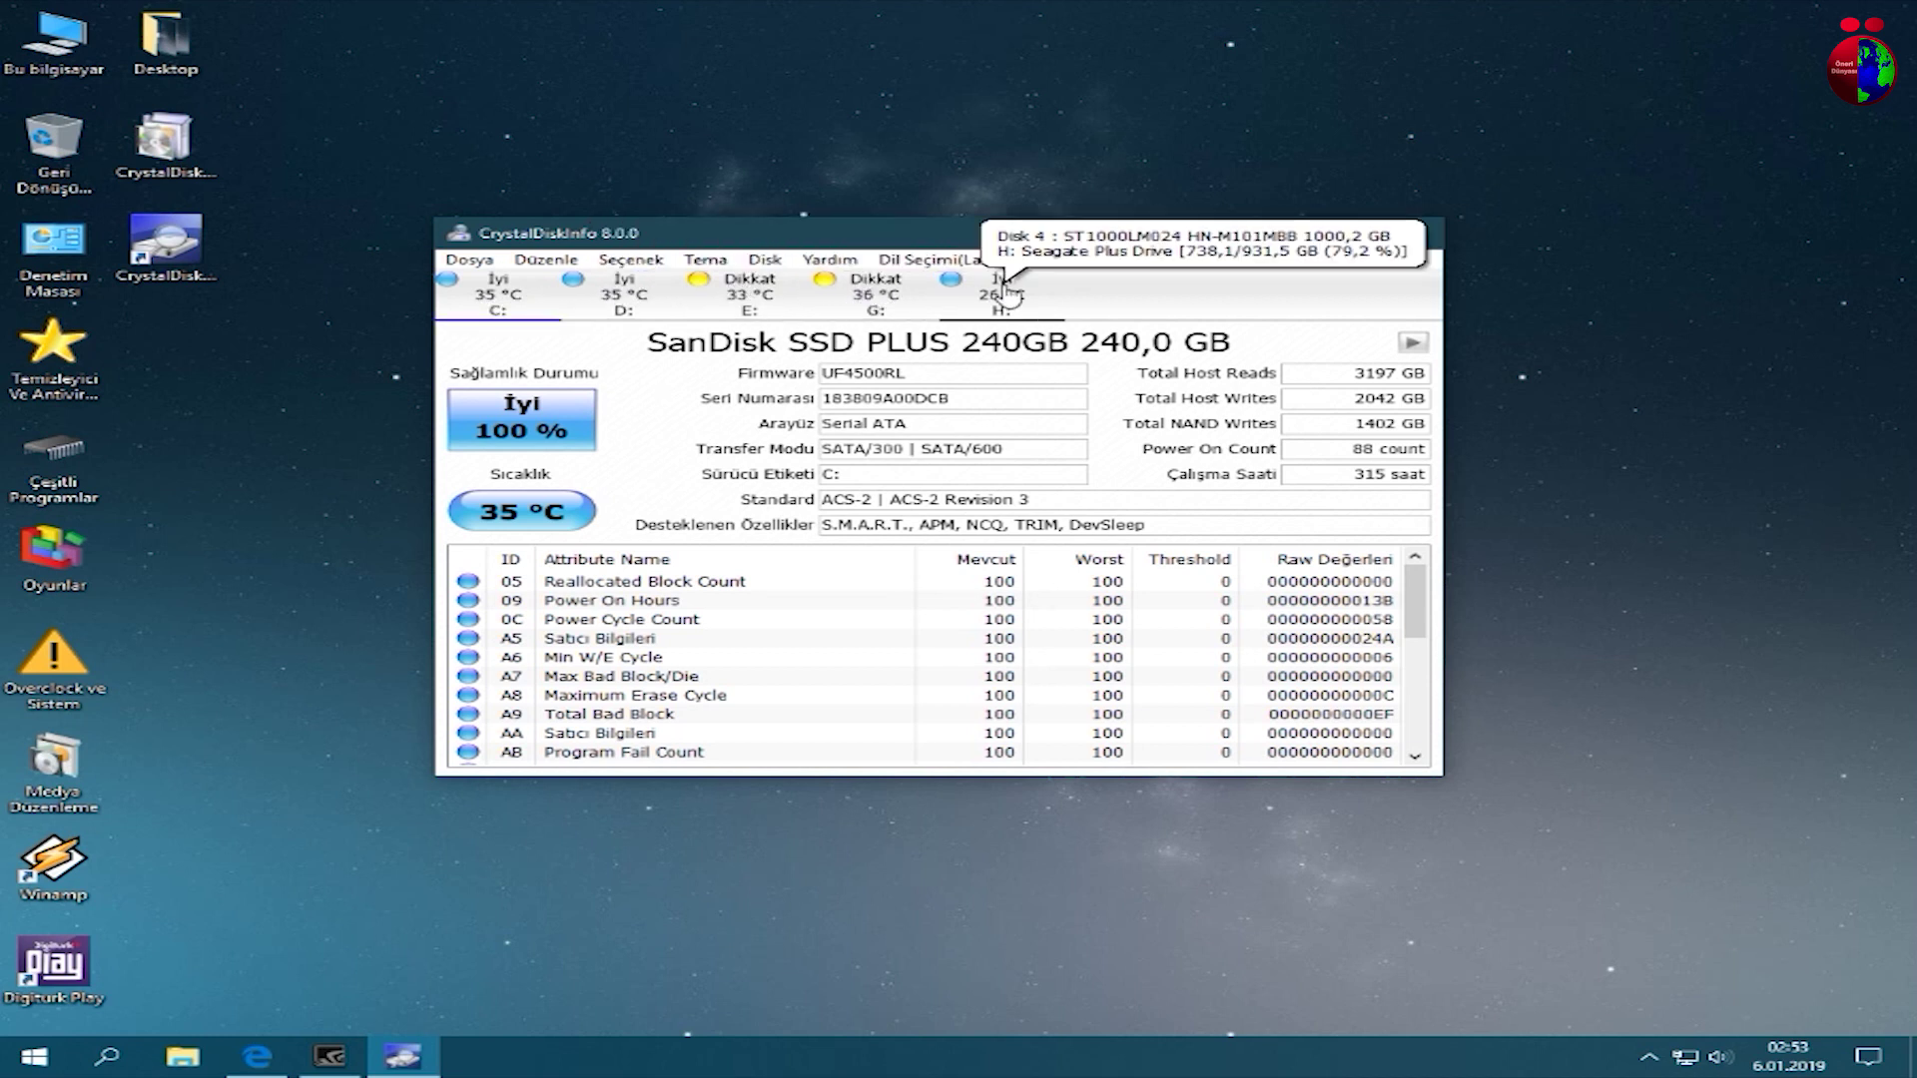
right_click(1624, 294)
click(1695, 356)
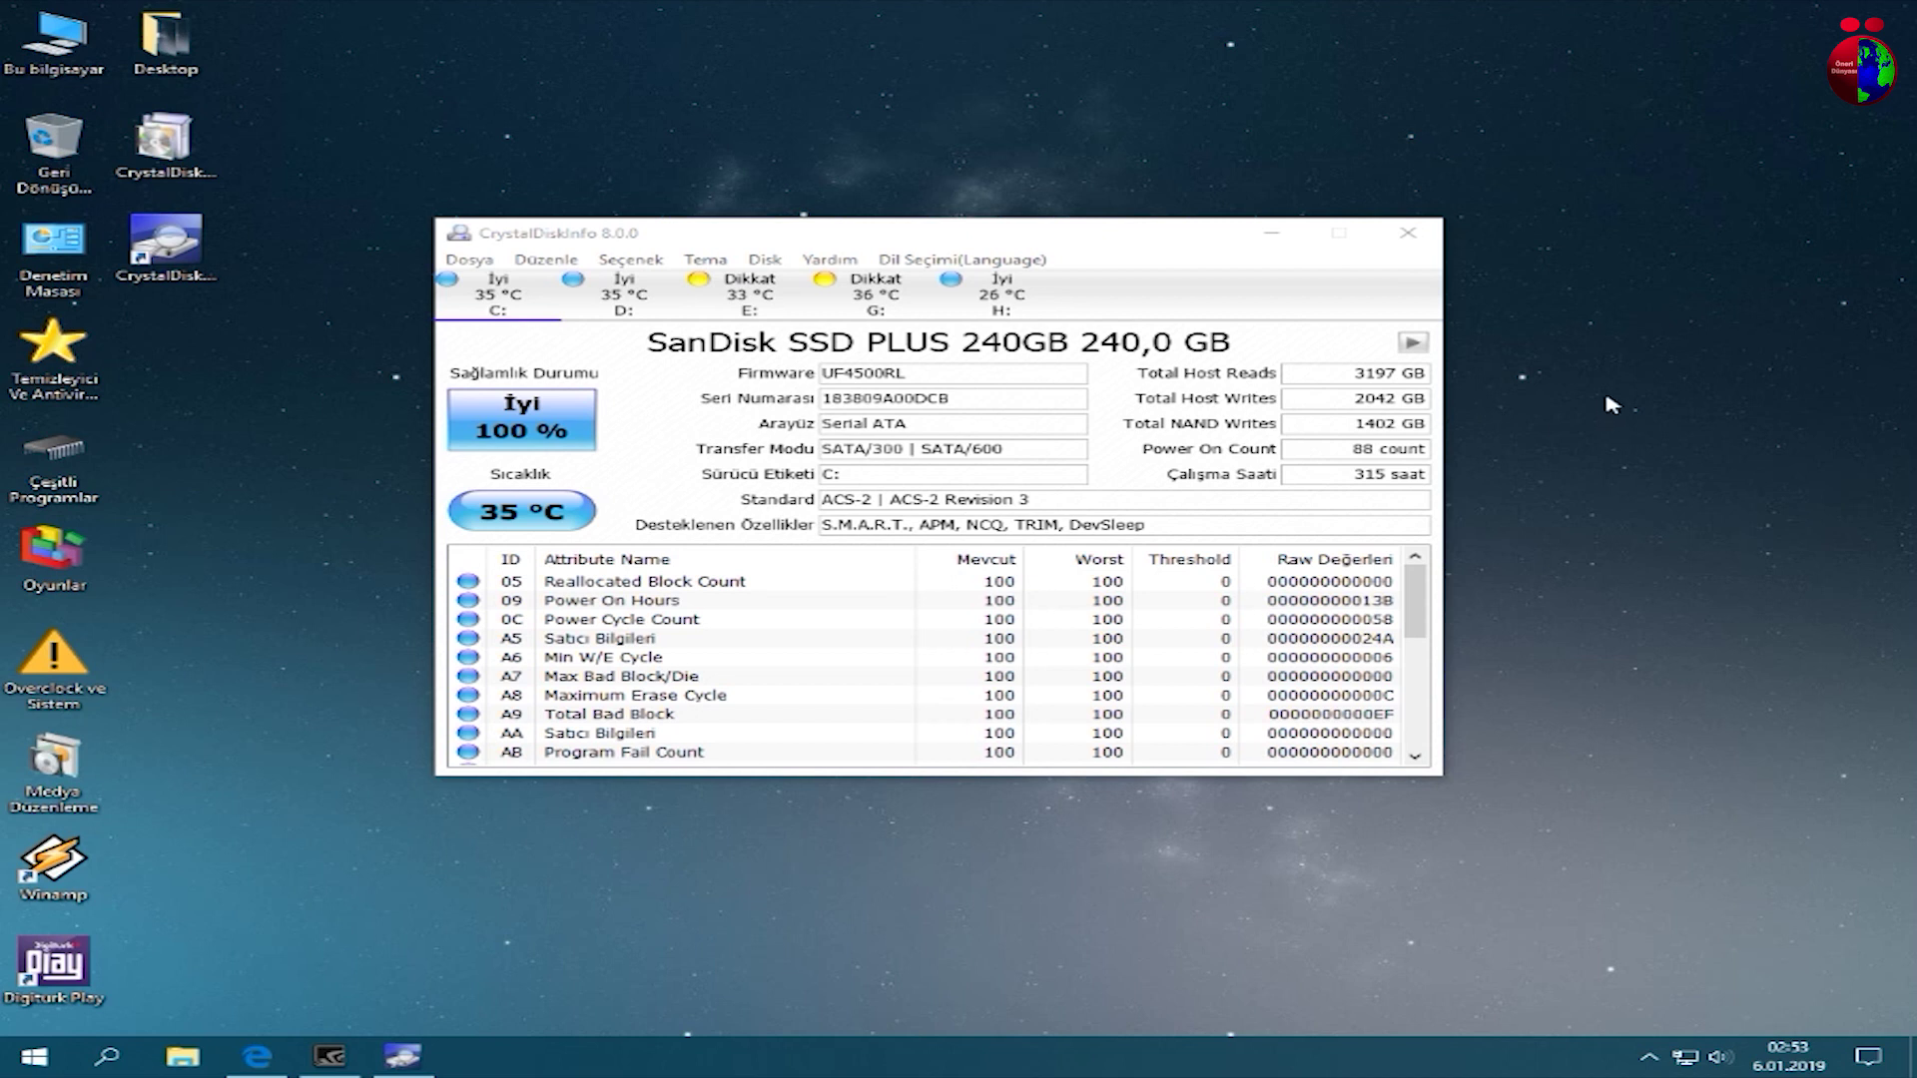
click(965, 333)
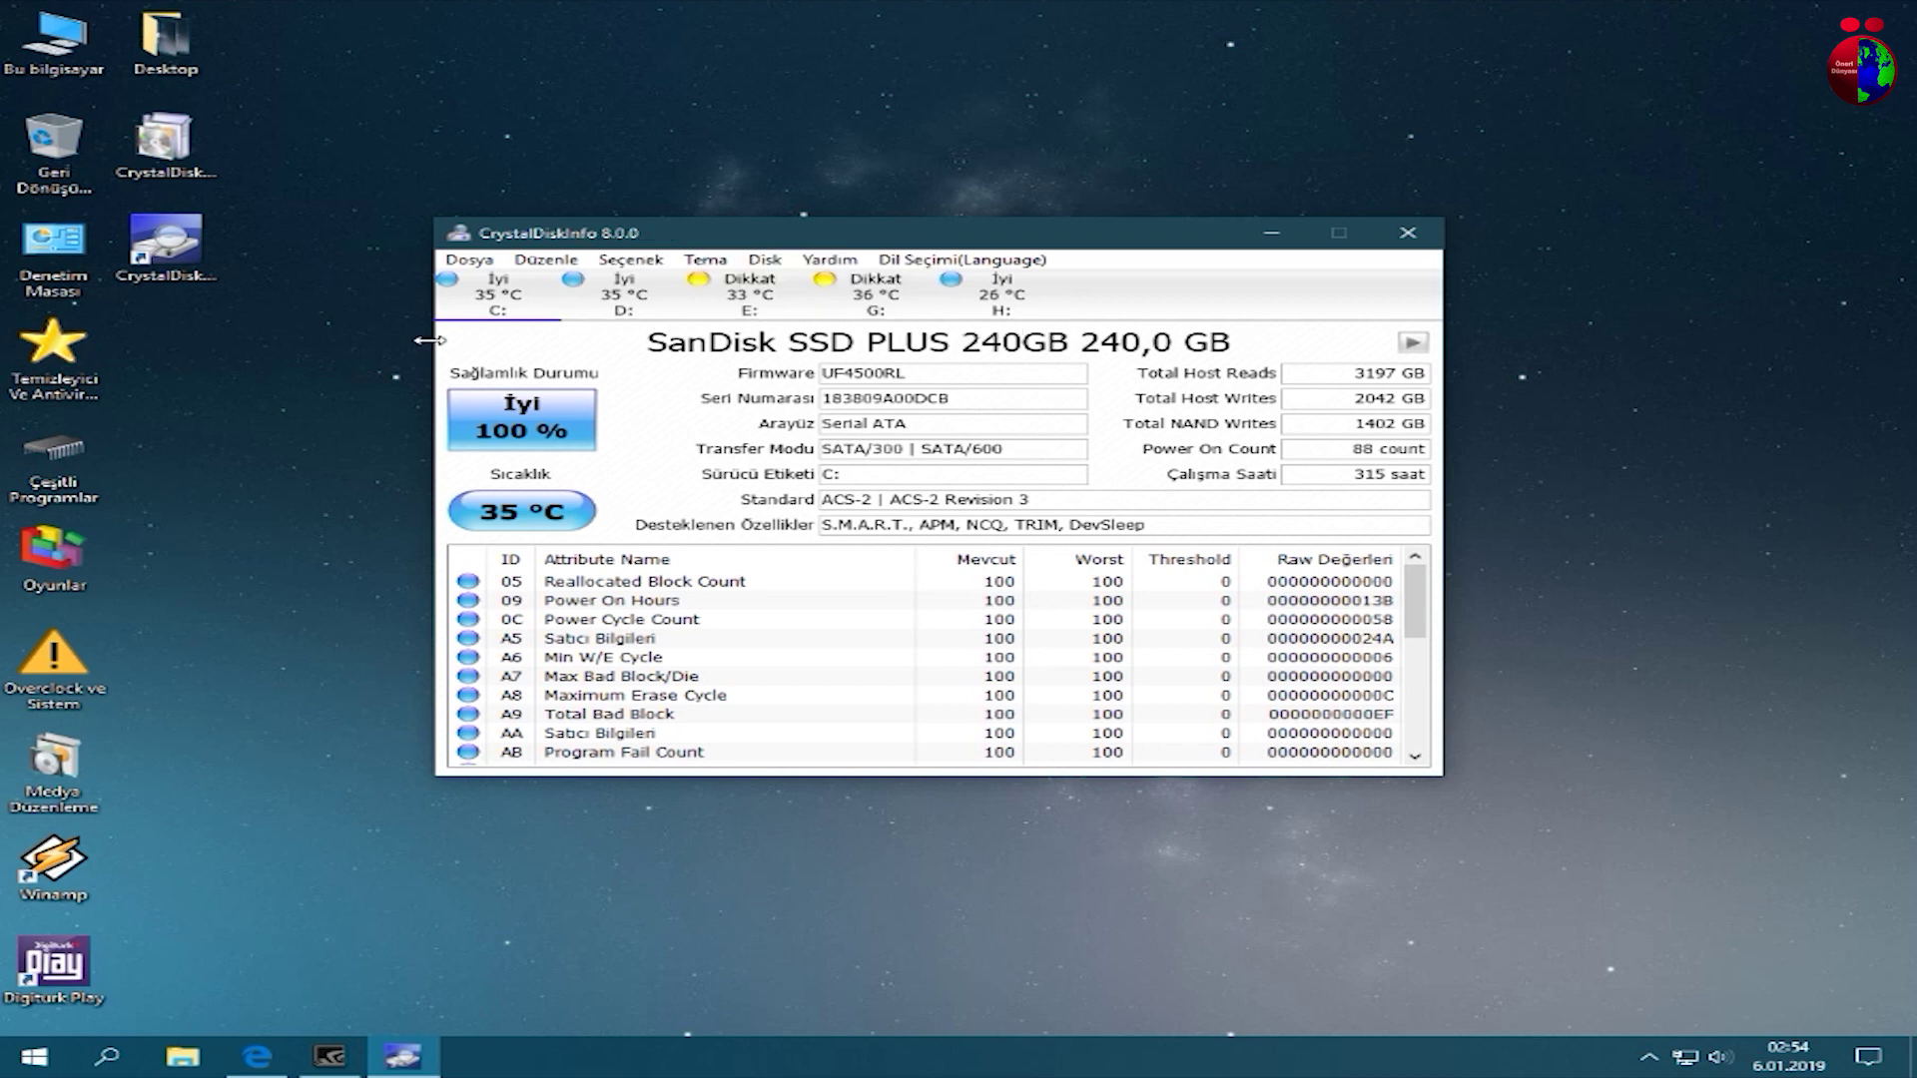
double_click(54, 62)
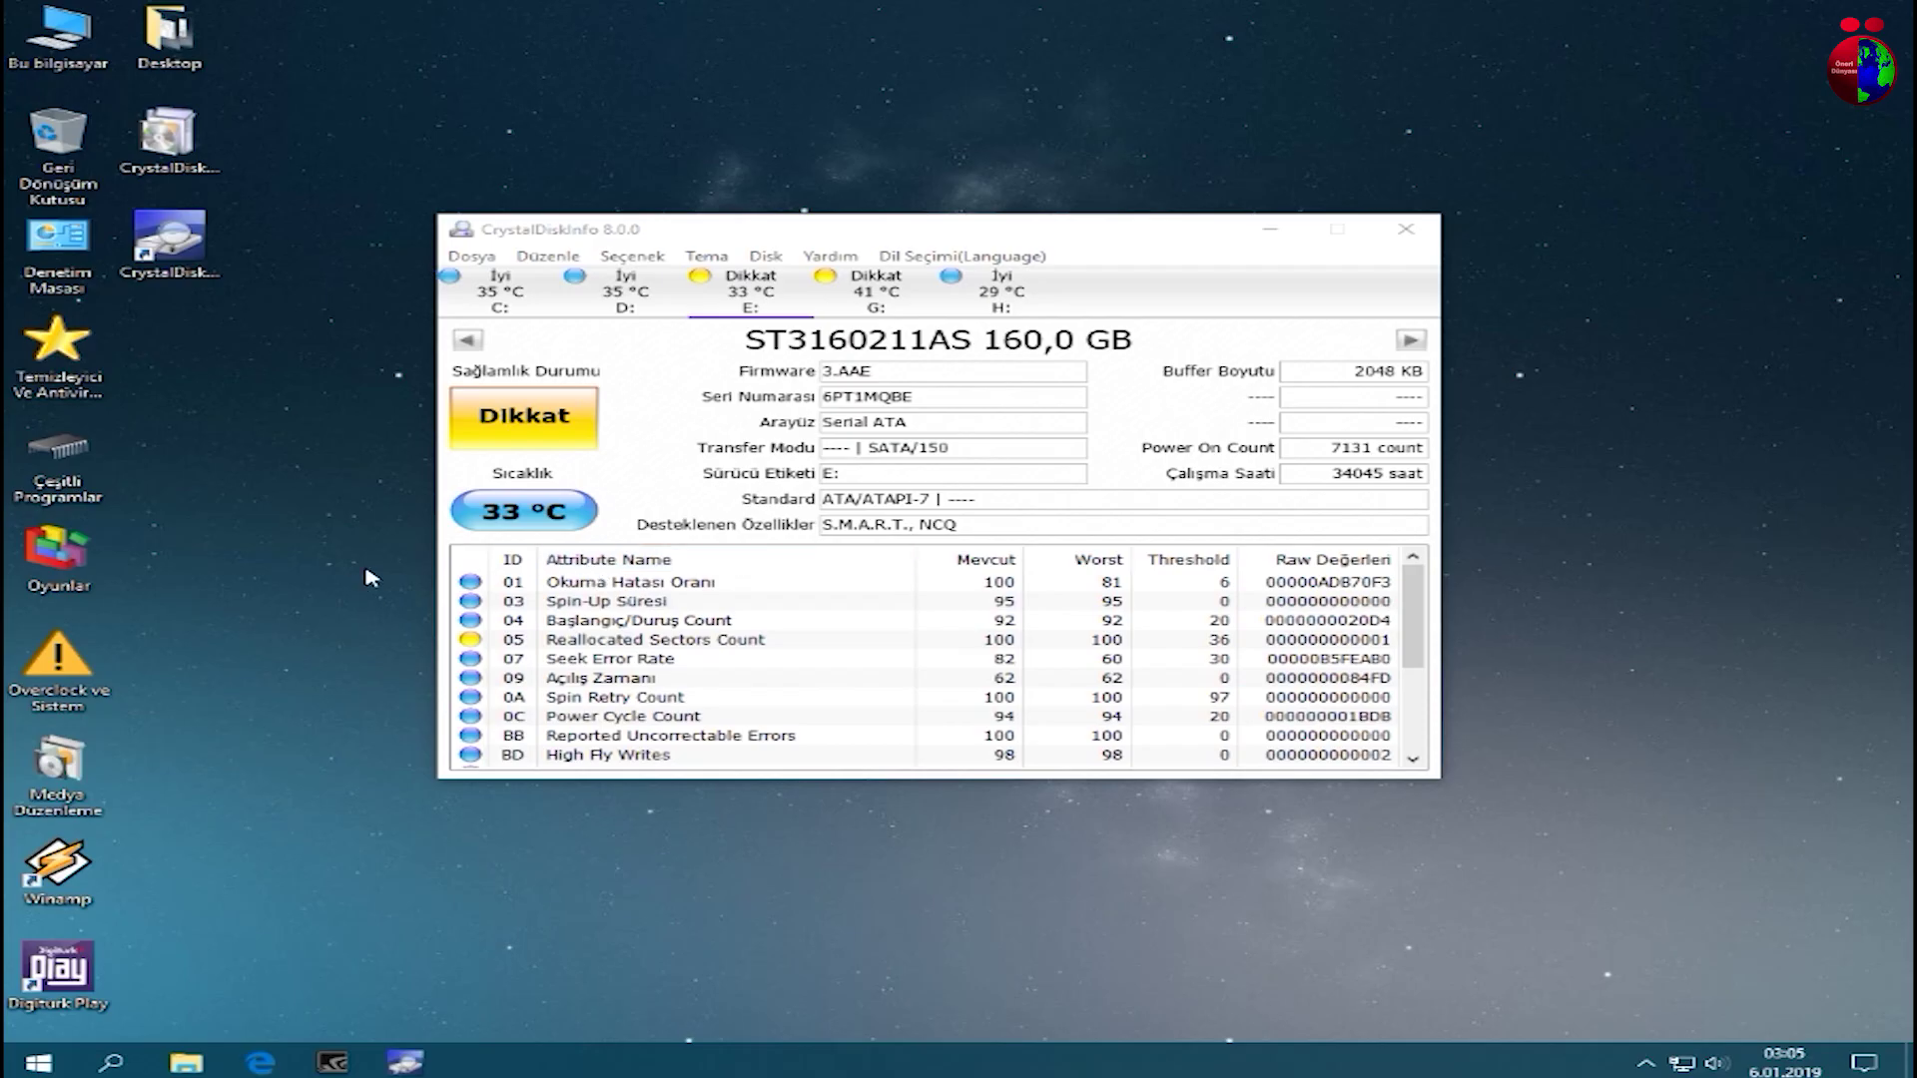
Compare the health status of the C:, D:, E: and G: disks
click(500, 292)
click(621, 298)
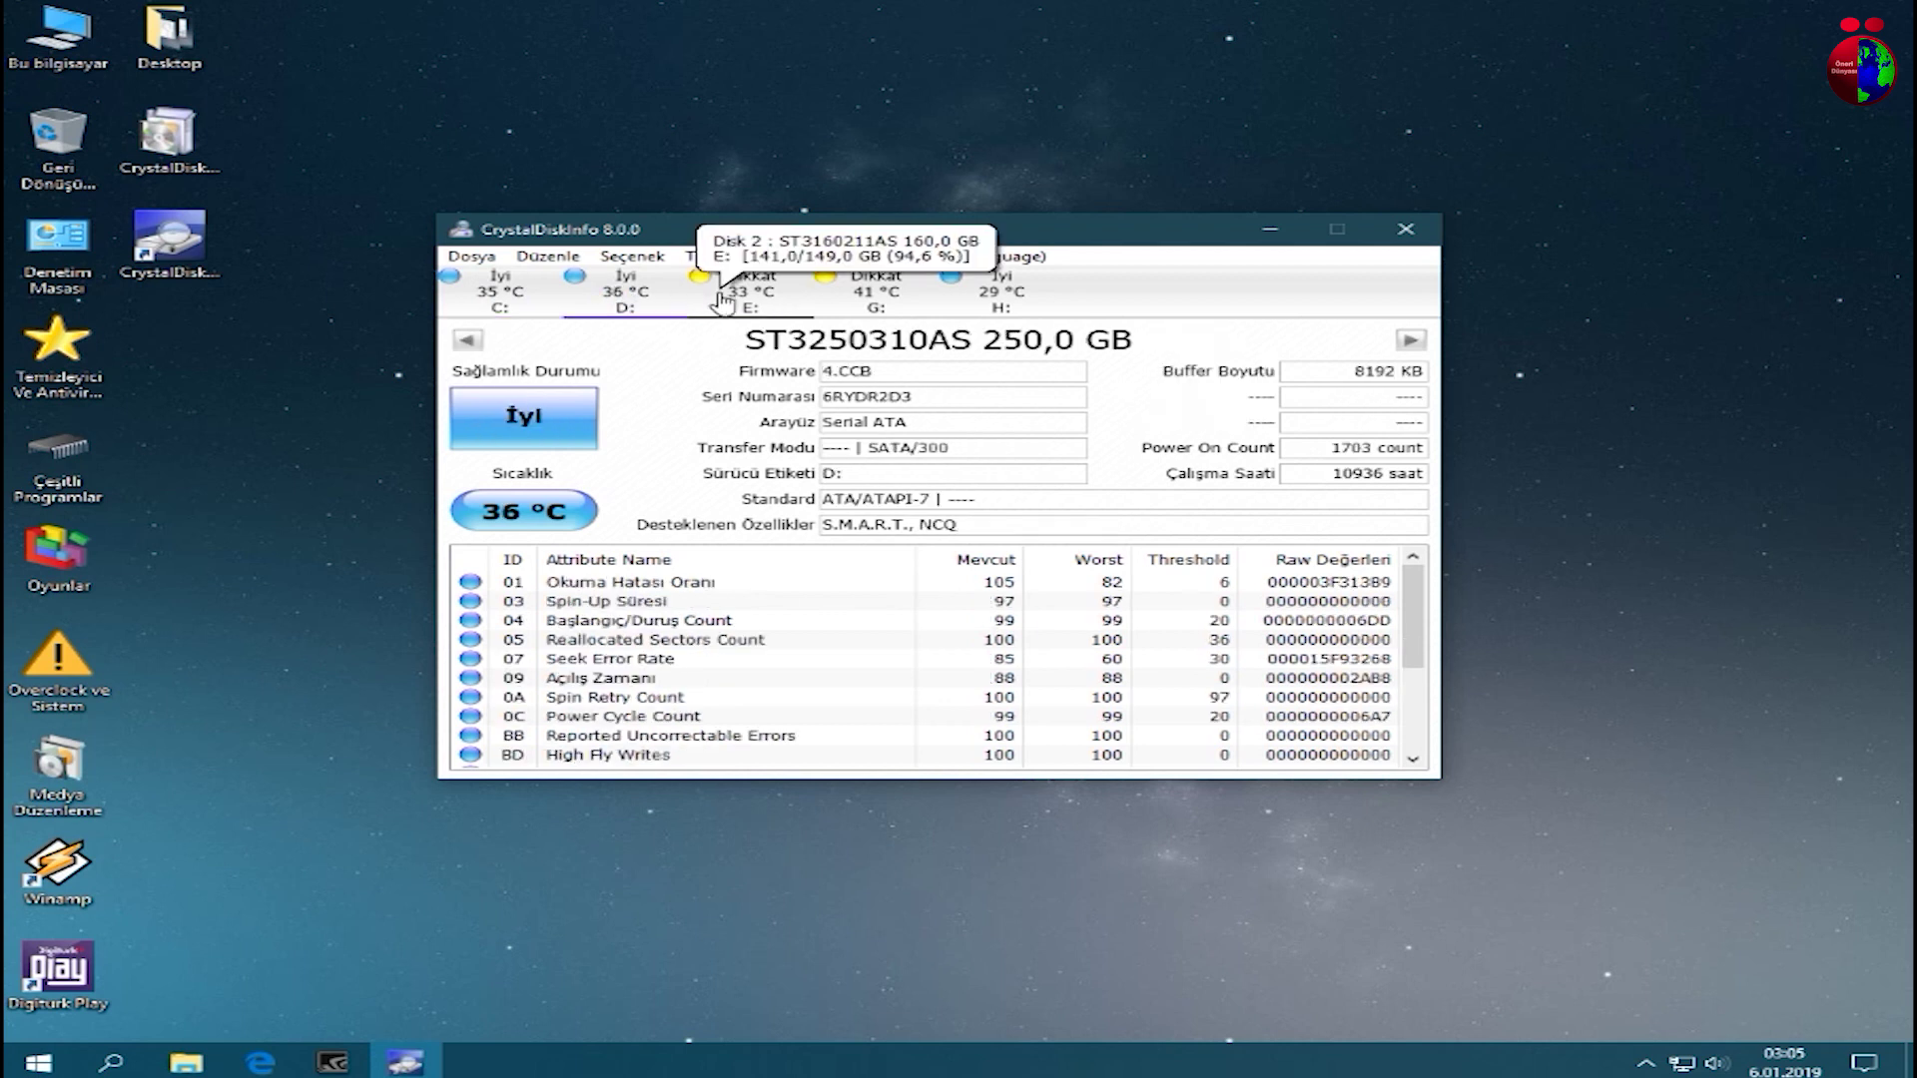
click(721, 300)
click(871, 297)
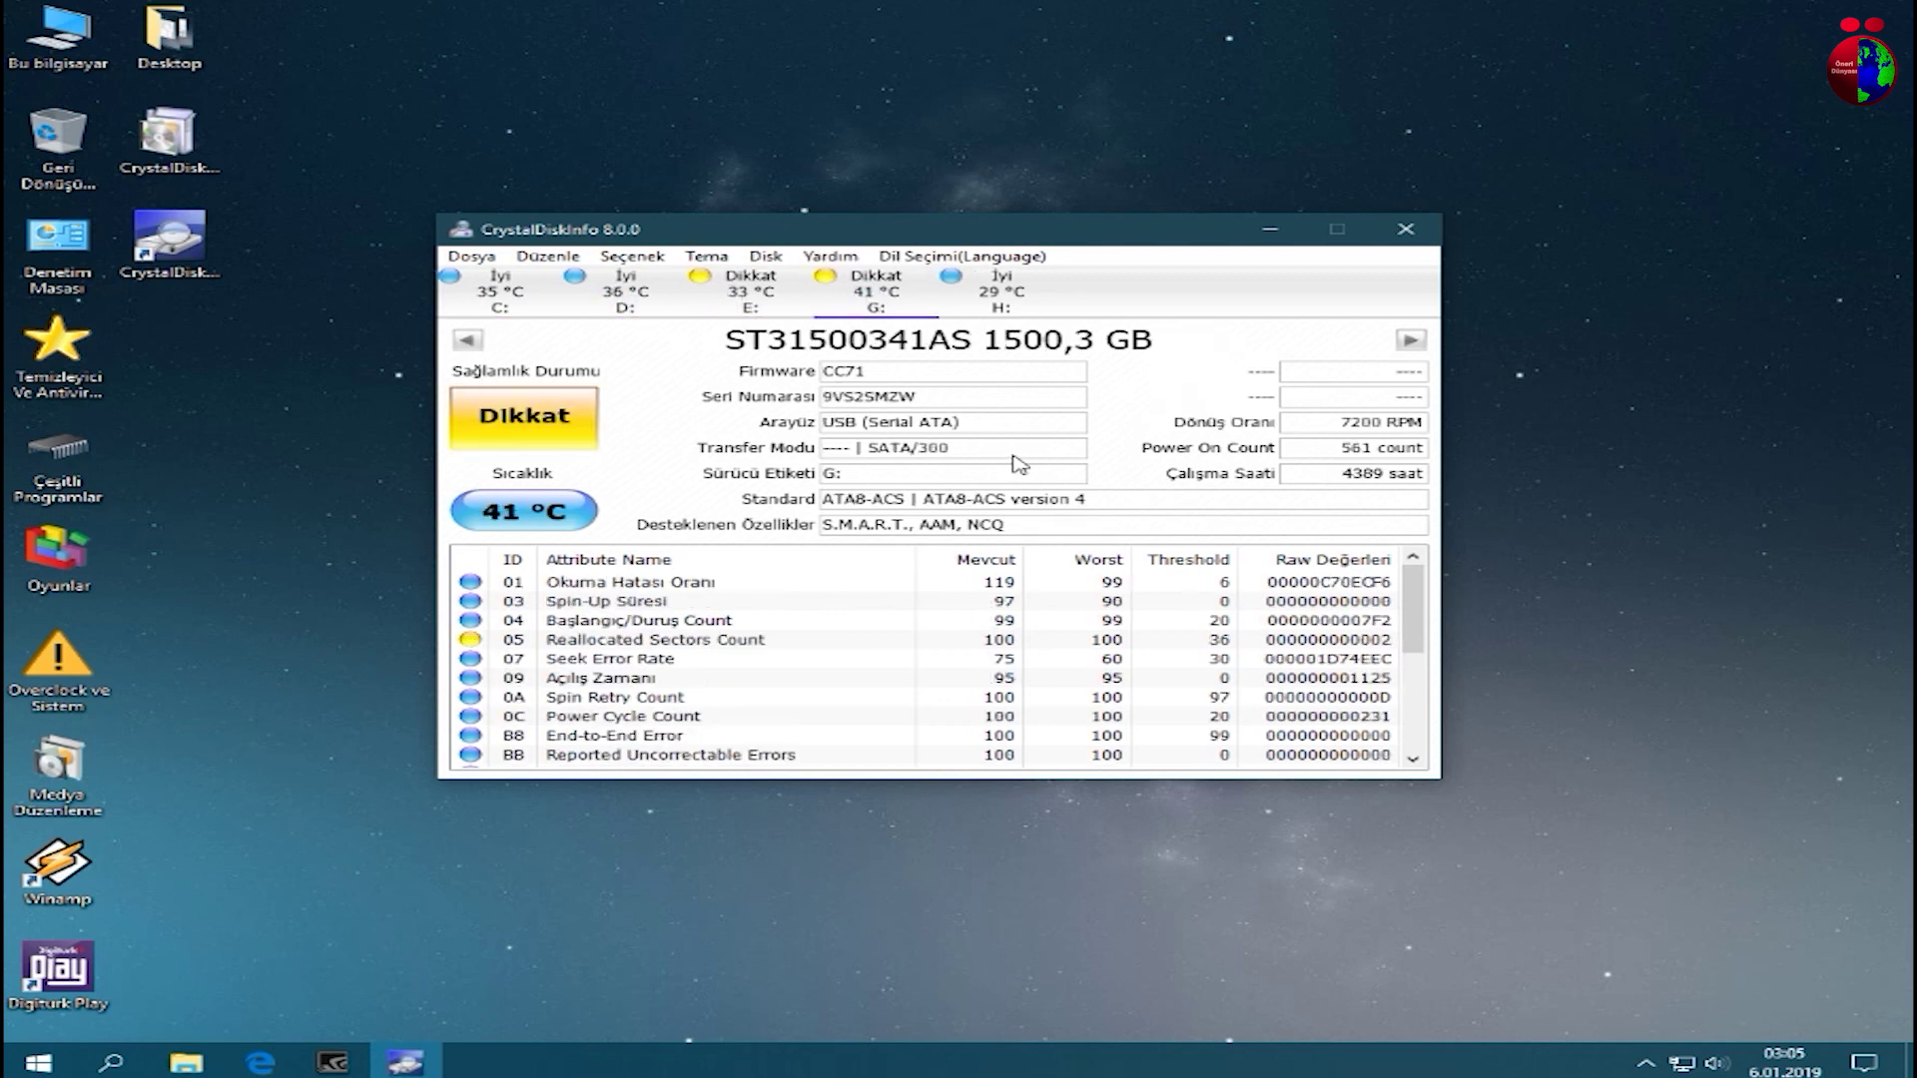
click(751, 300)
click(884, 311)
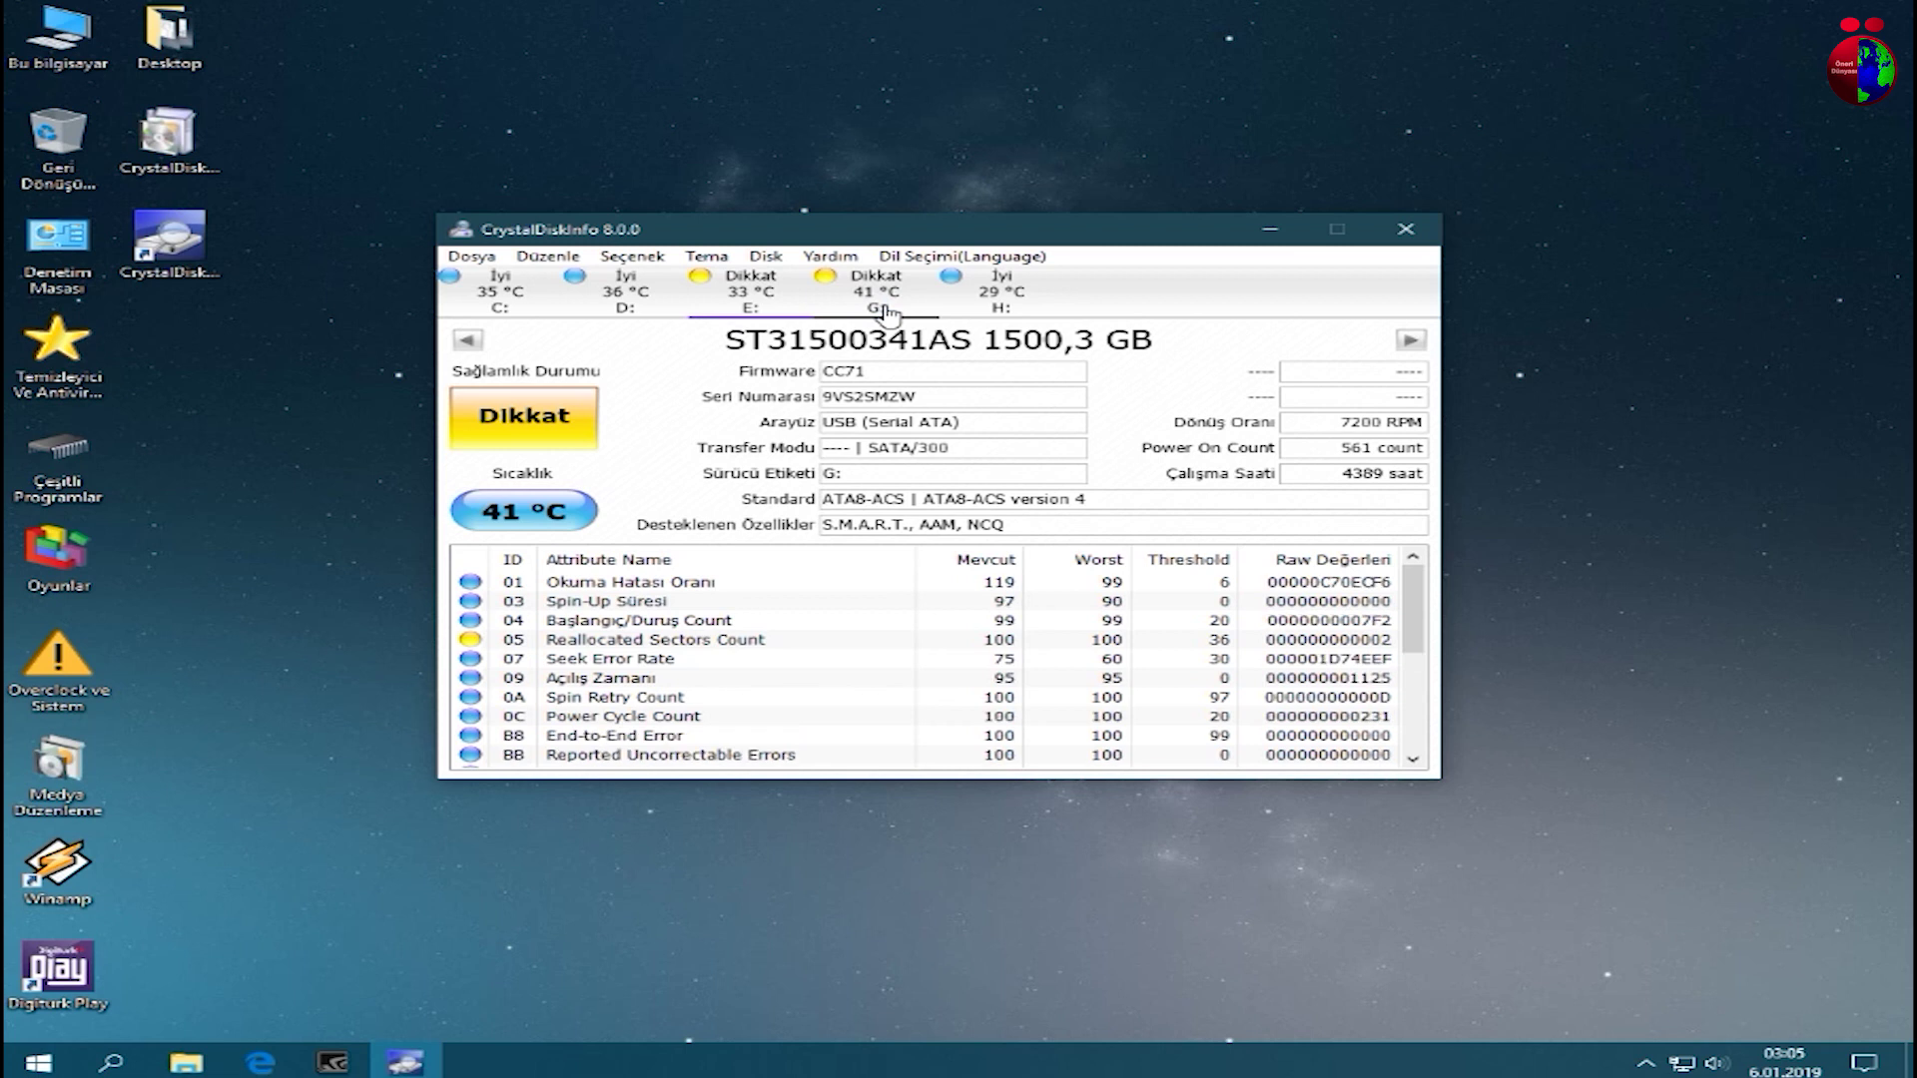
click(751, 300)
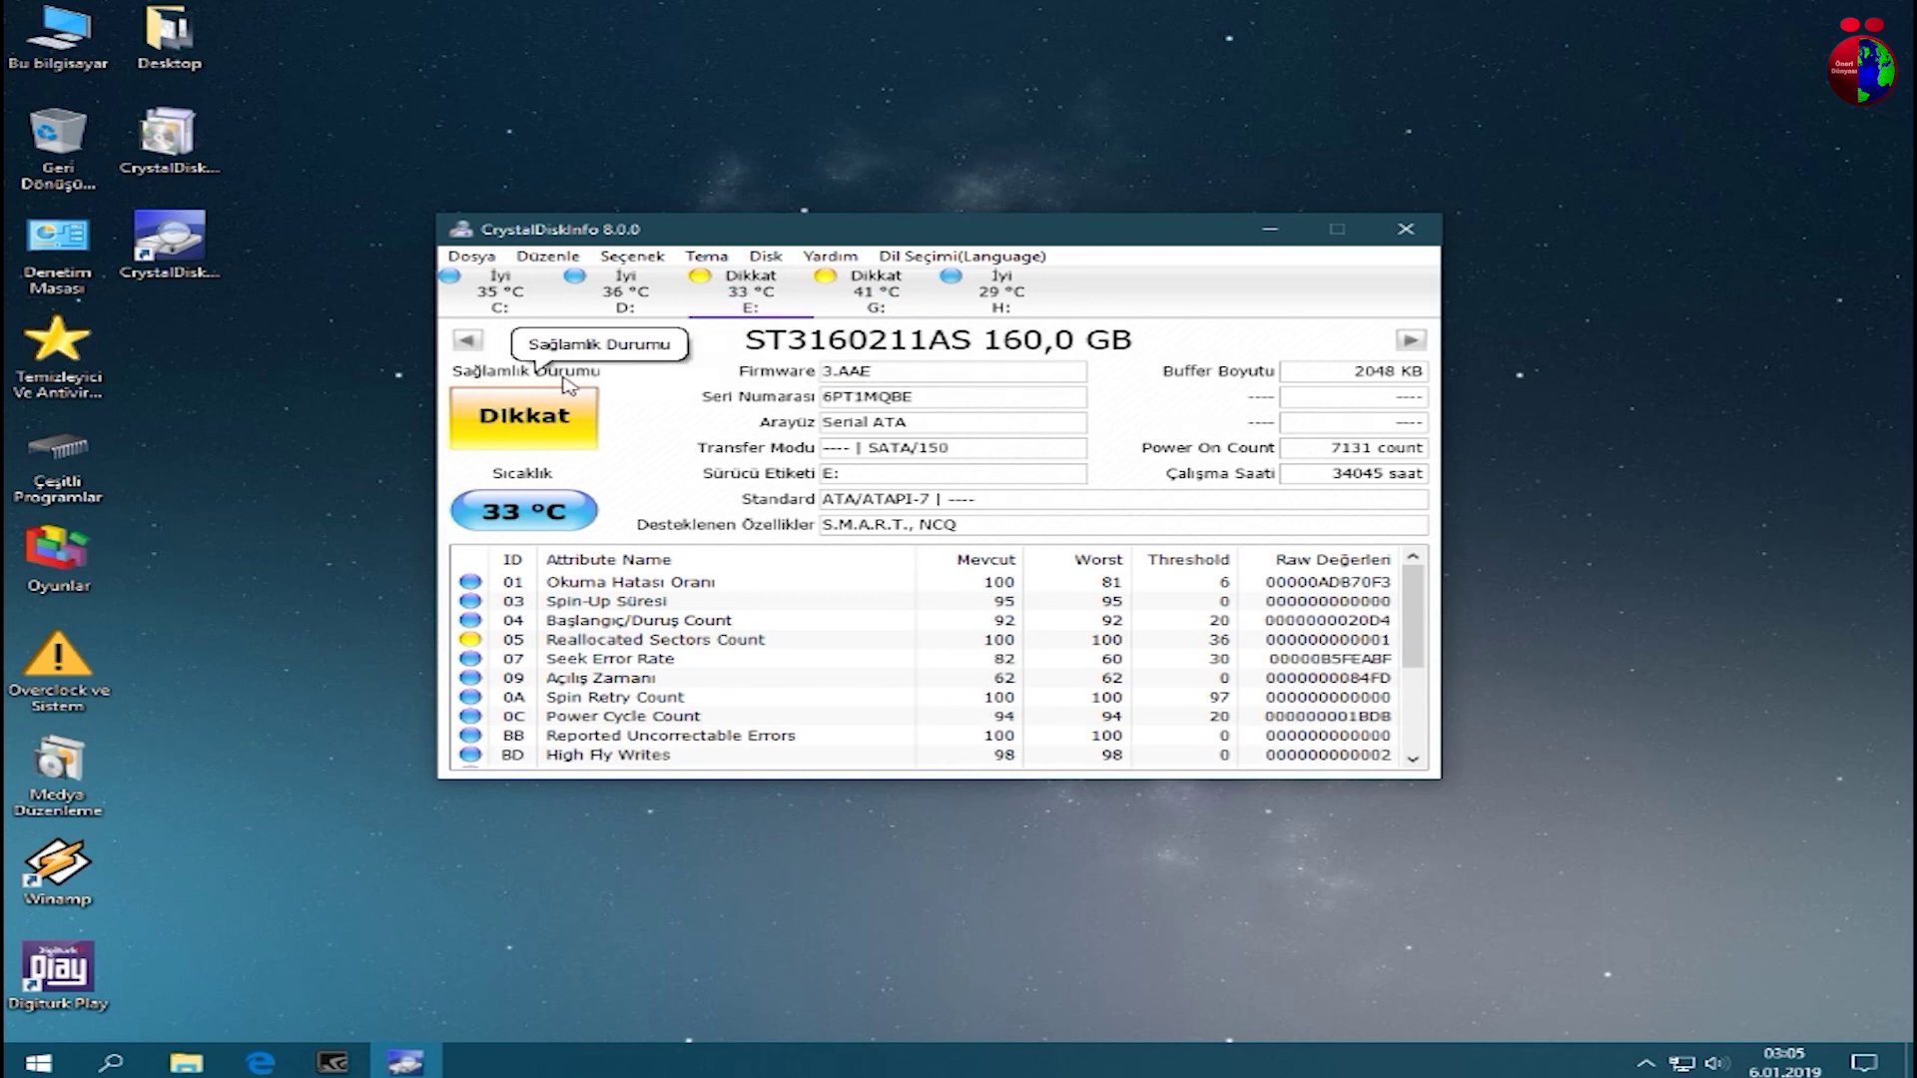
click(625, 298)
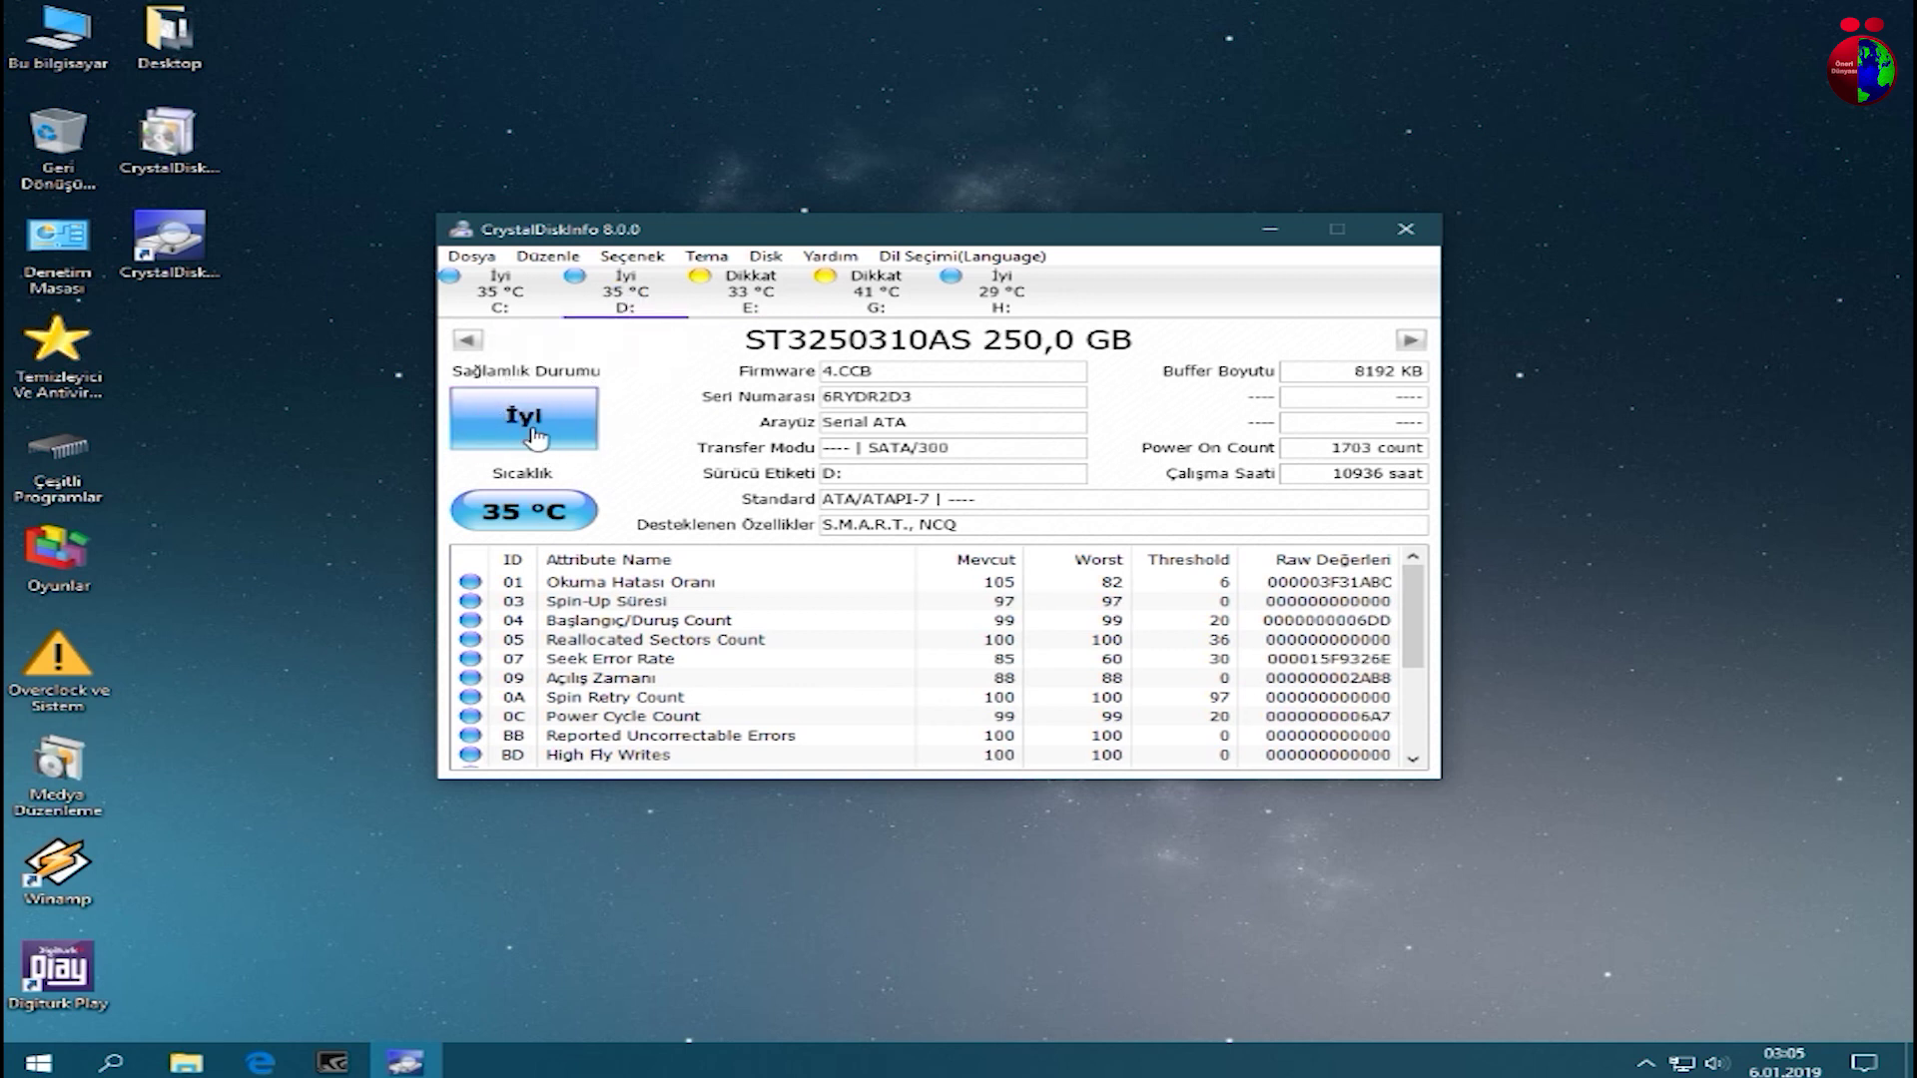
Examine the E: disk's attribute list, especially the Reallocated Sectors Count and its threshold and raw value
click(750, 300)
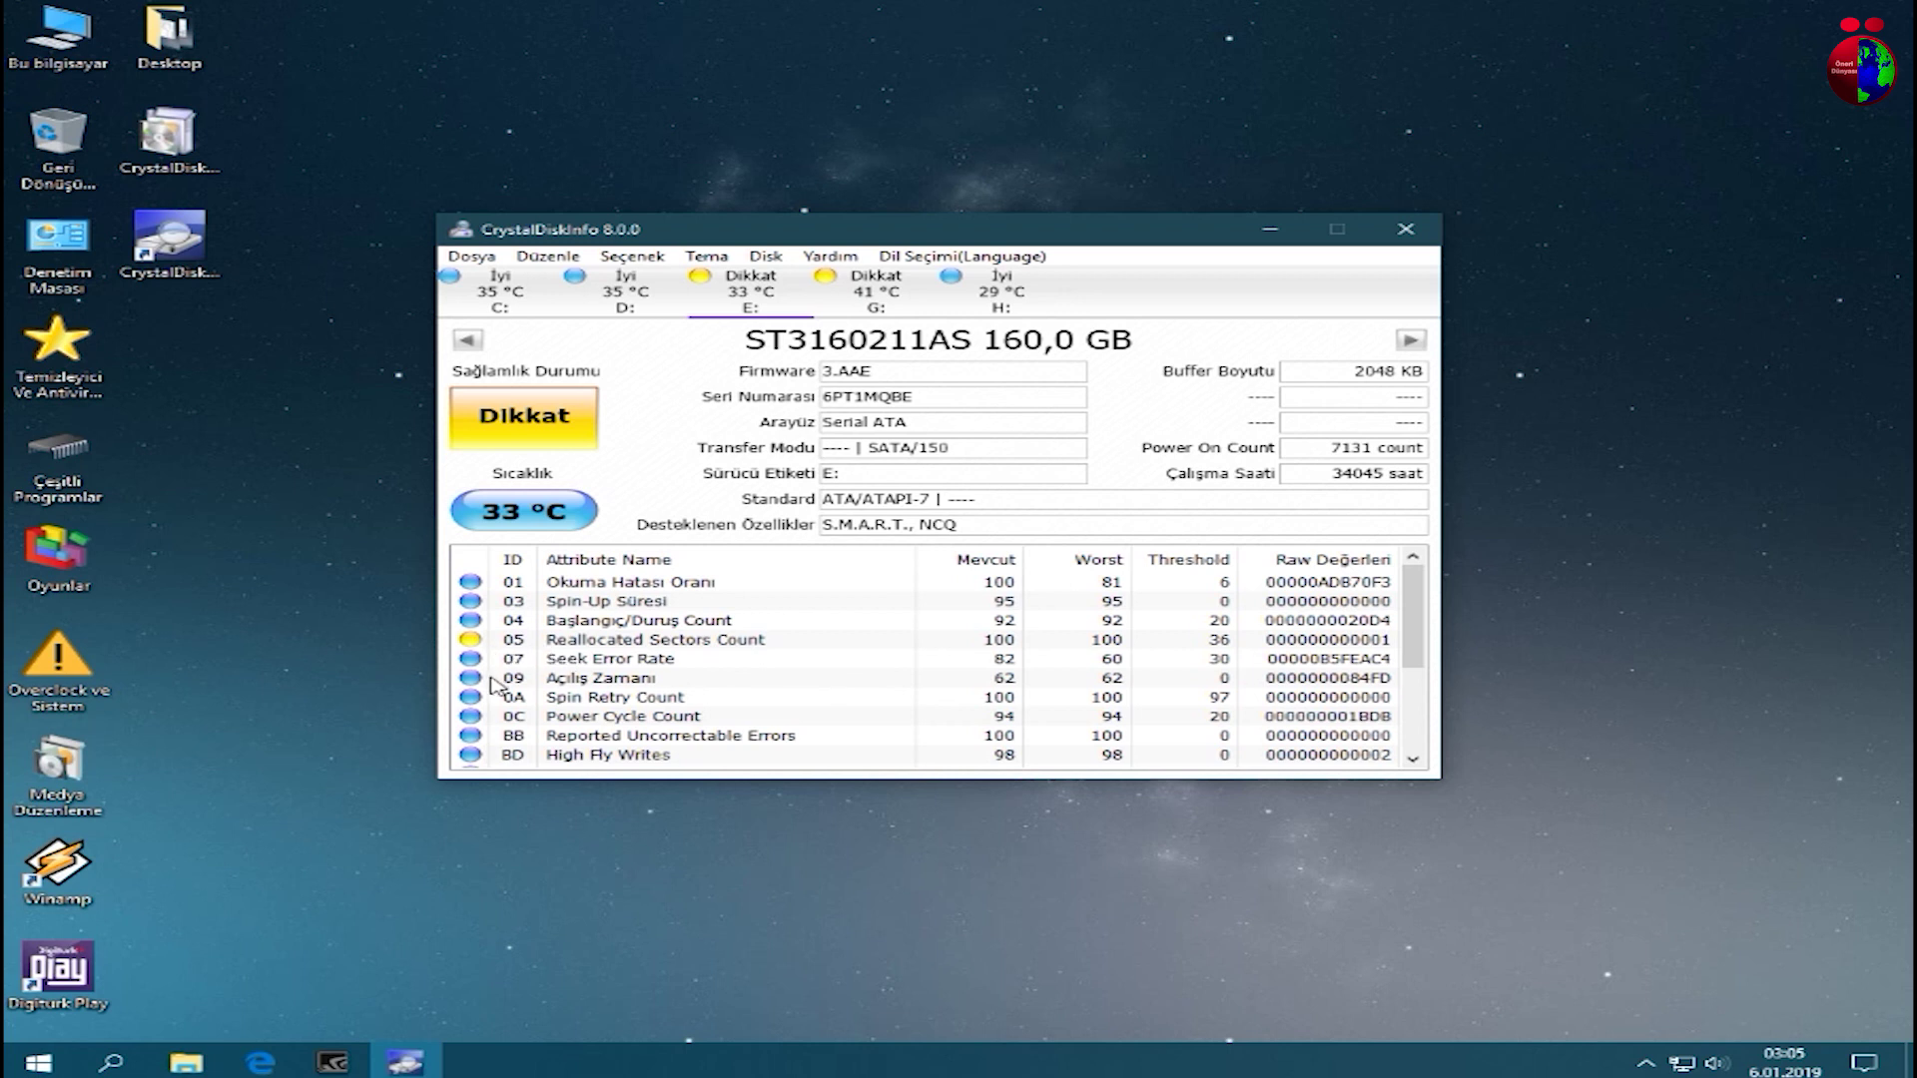
mouse_move(1413, 624)
mouse_down()
mouse_move(1422, 727)
mouse_move(1422, 647)
mouse_up()
click(1221, 642)
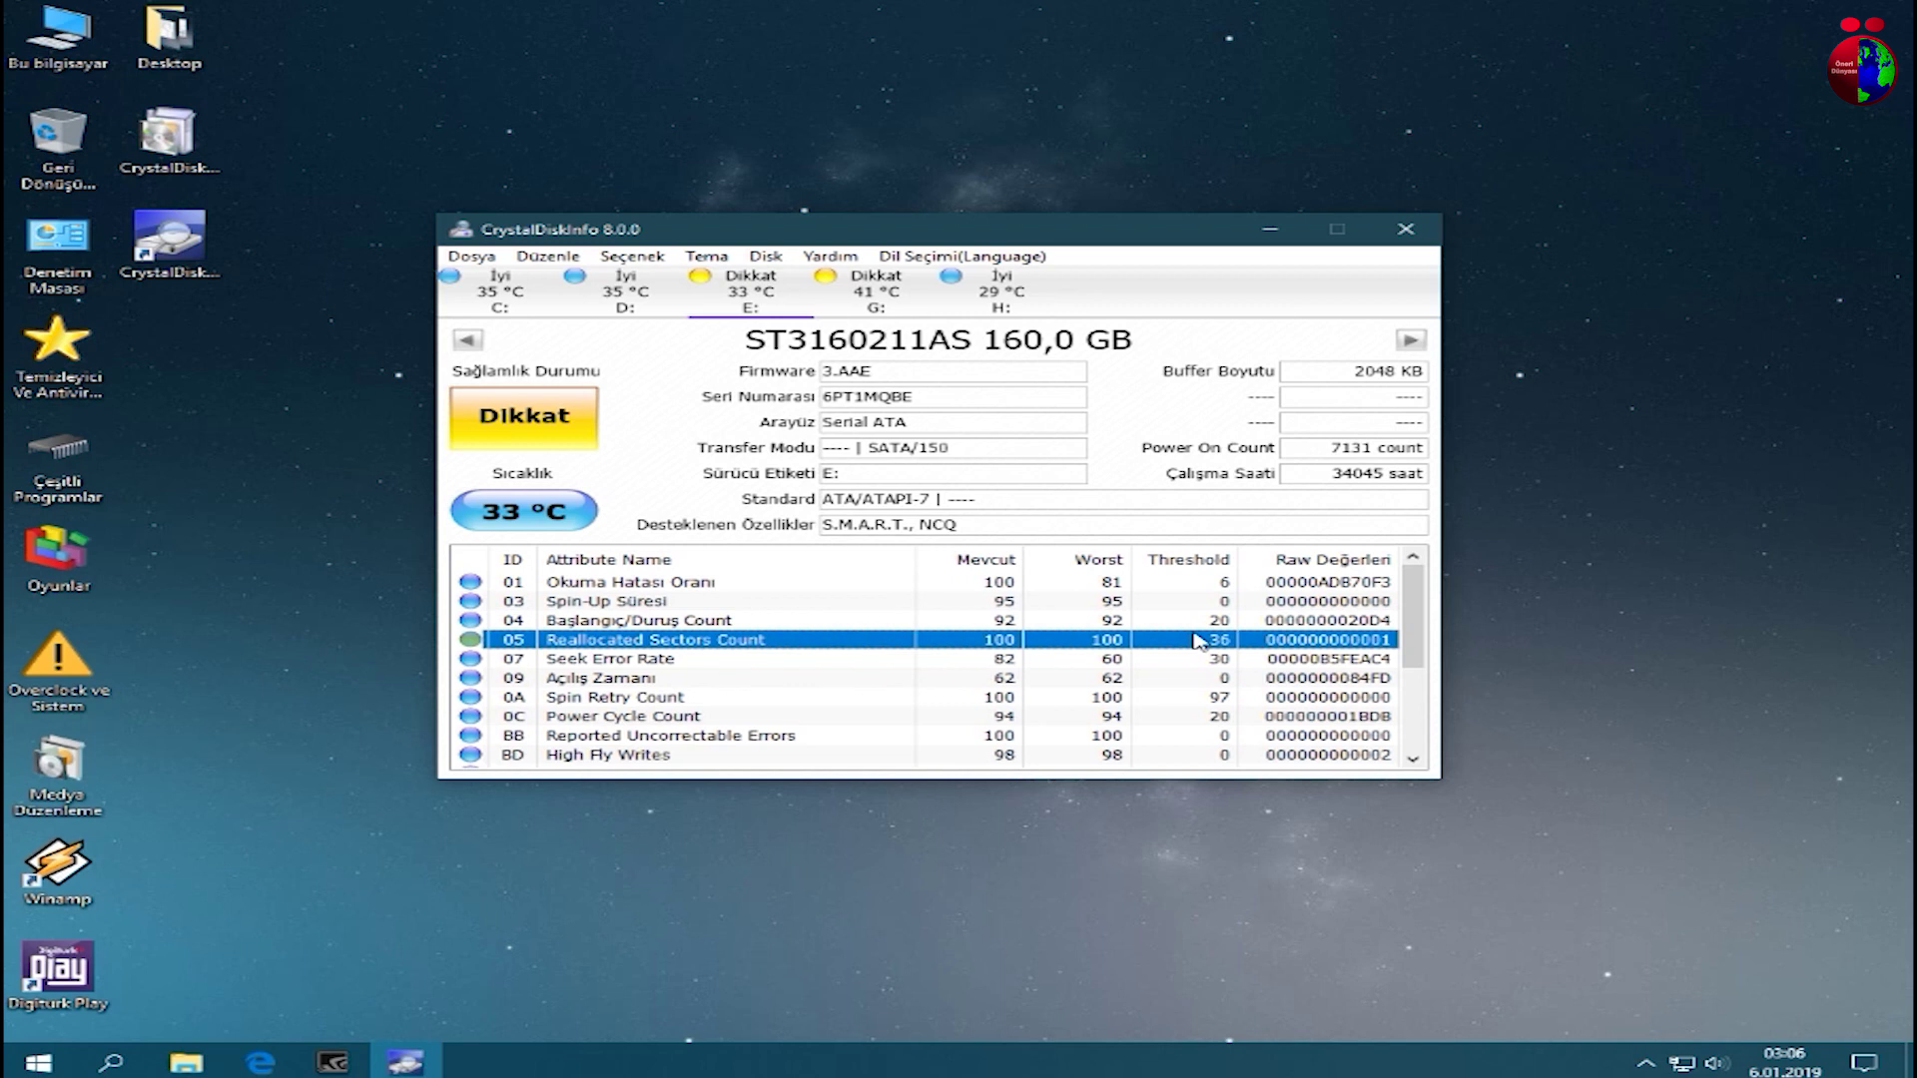
scroll(1431, 654, down, 1)
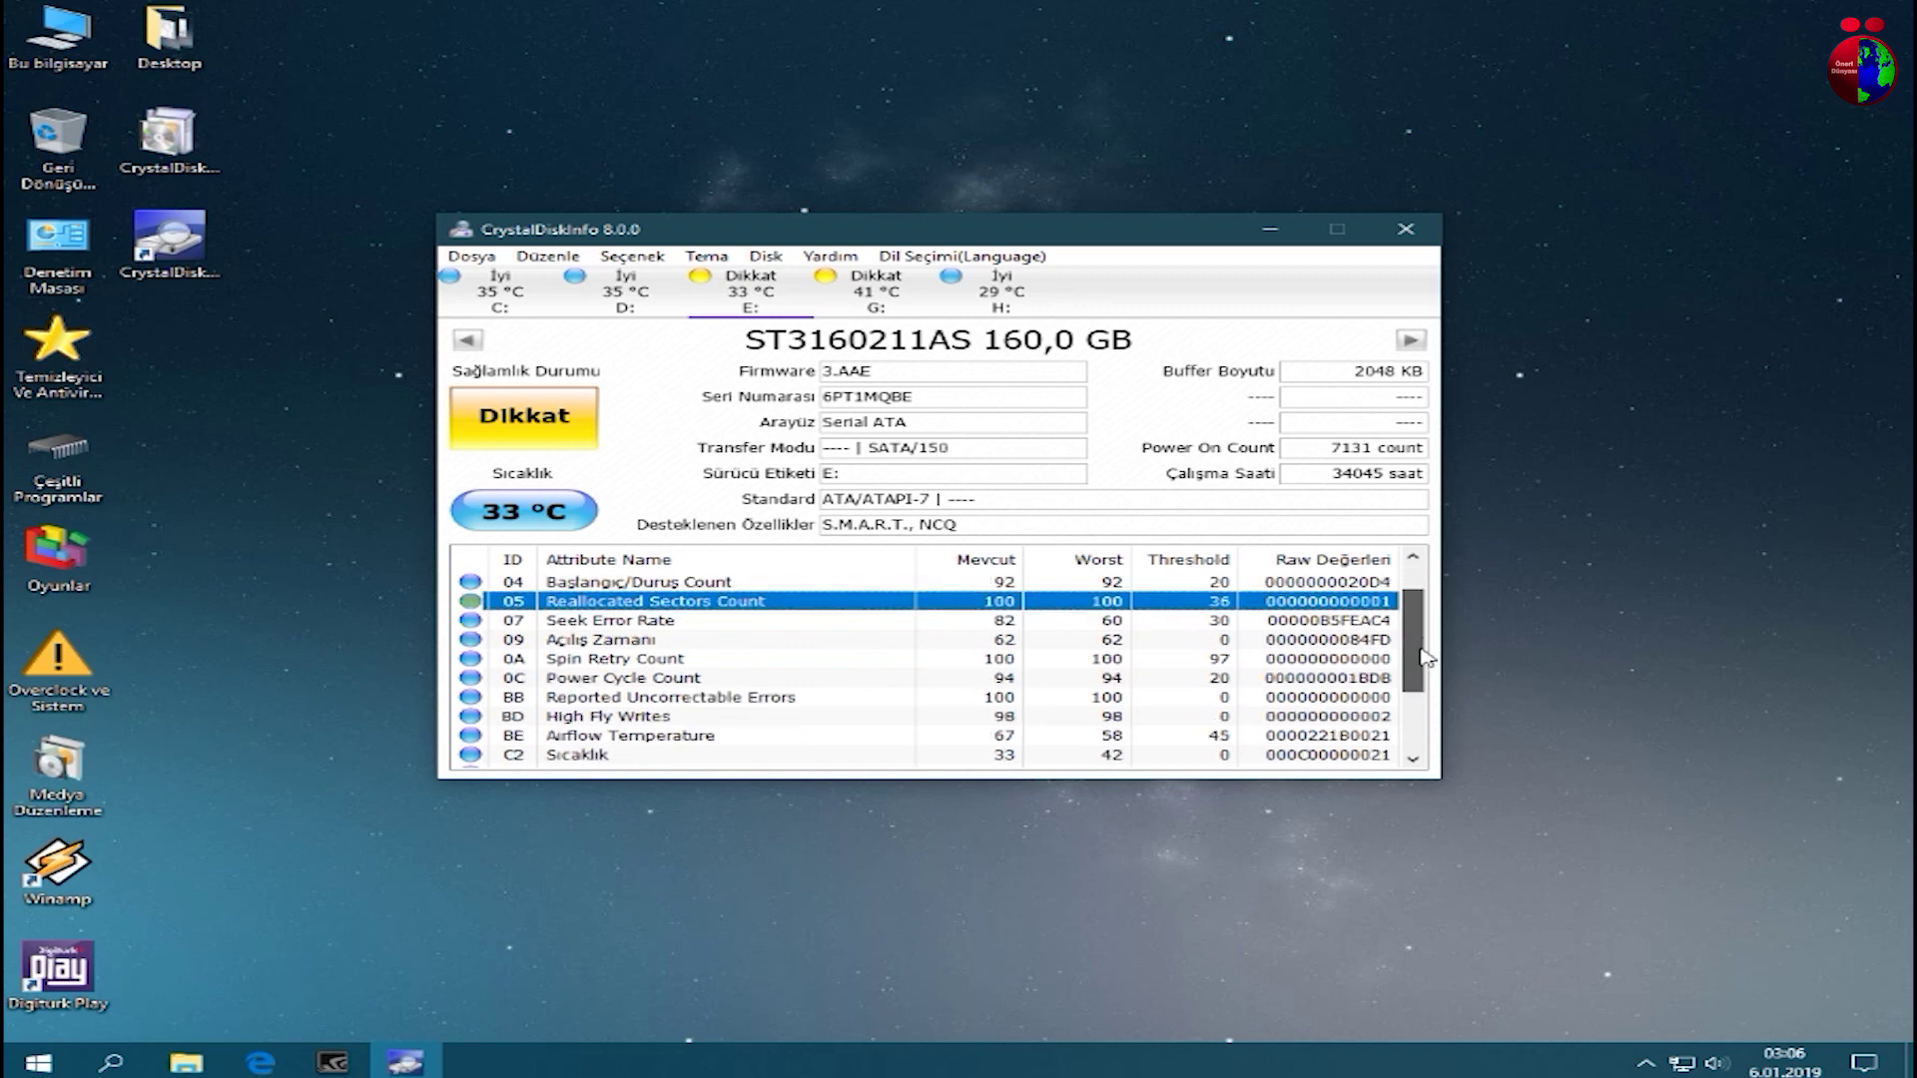
scroll(1431, 654, up, 1)
scroll(1431, 654, up, 1)
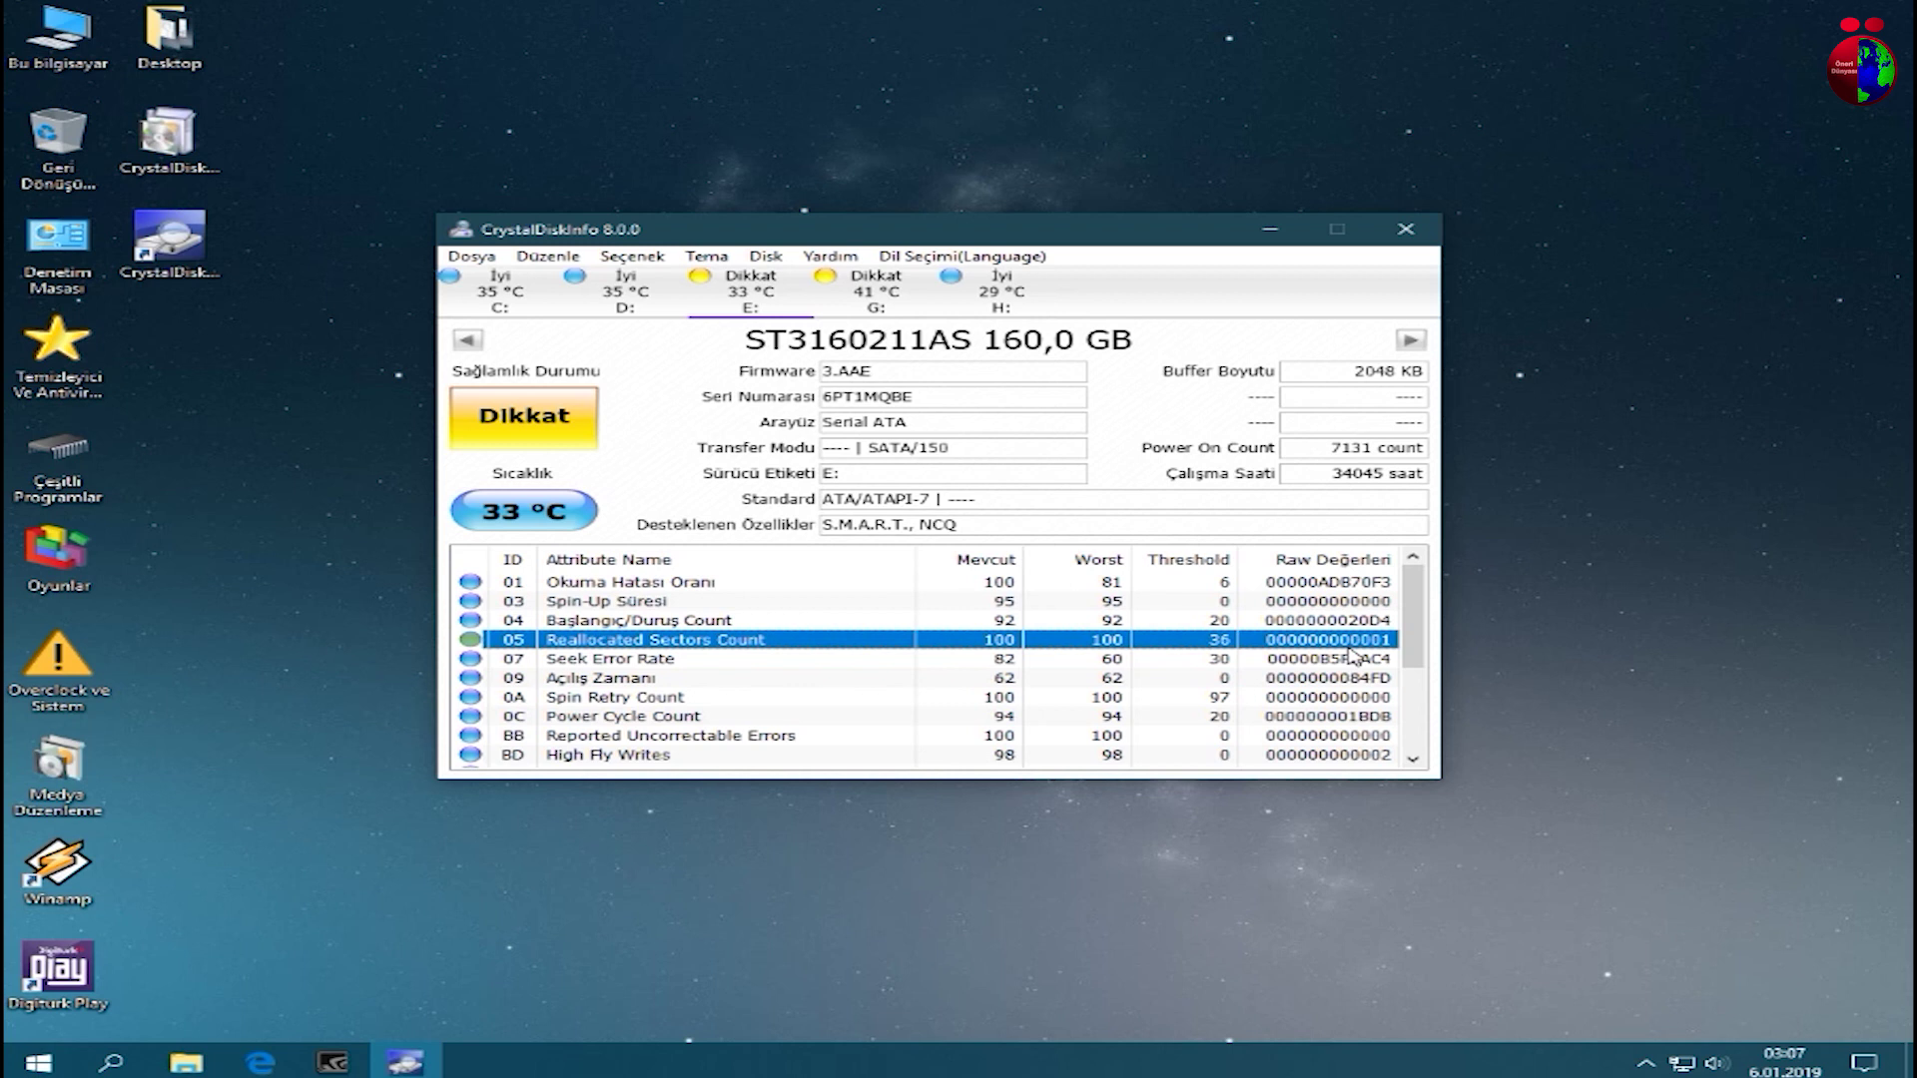
mouse_move(1411, 637)
mouse_down()
mouse_move(1430, 647)
mouse_move(1429, 623)
mouse_up()
Examine the Reallocated Sectors Count and health status of the G: disk
click(872, 304)
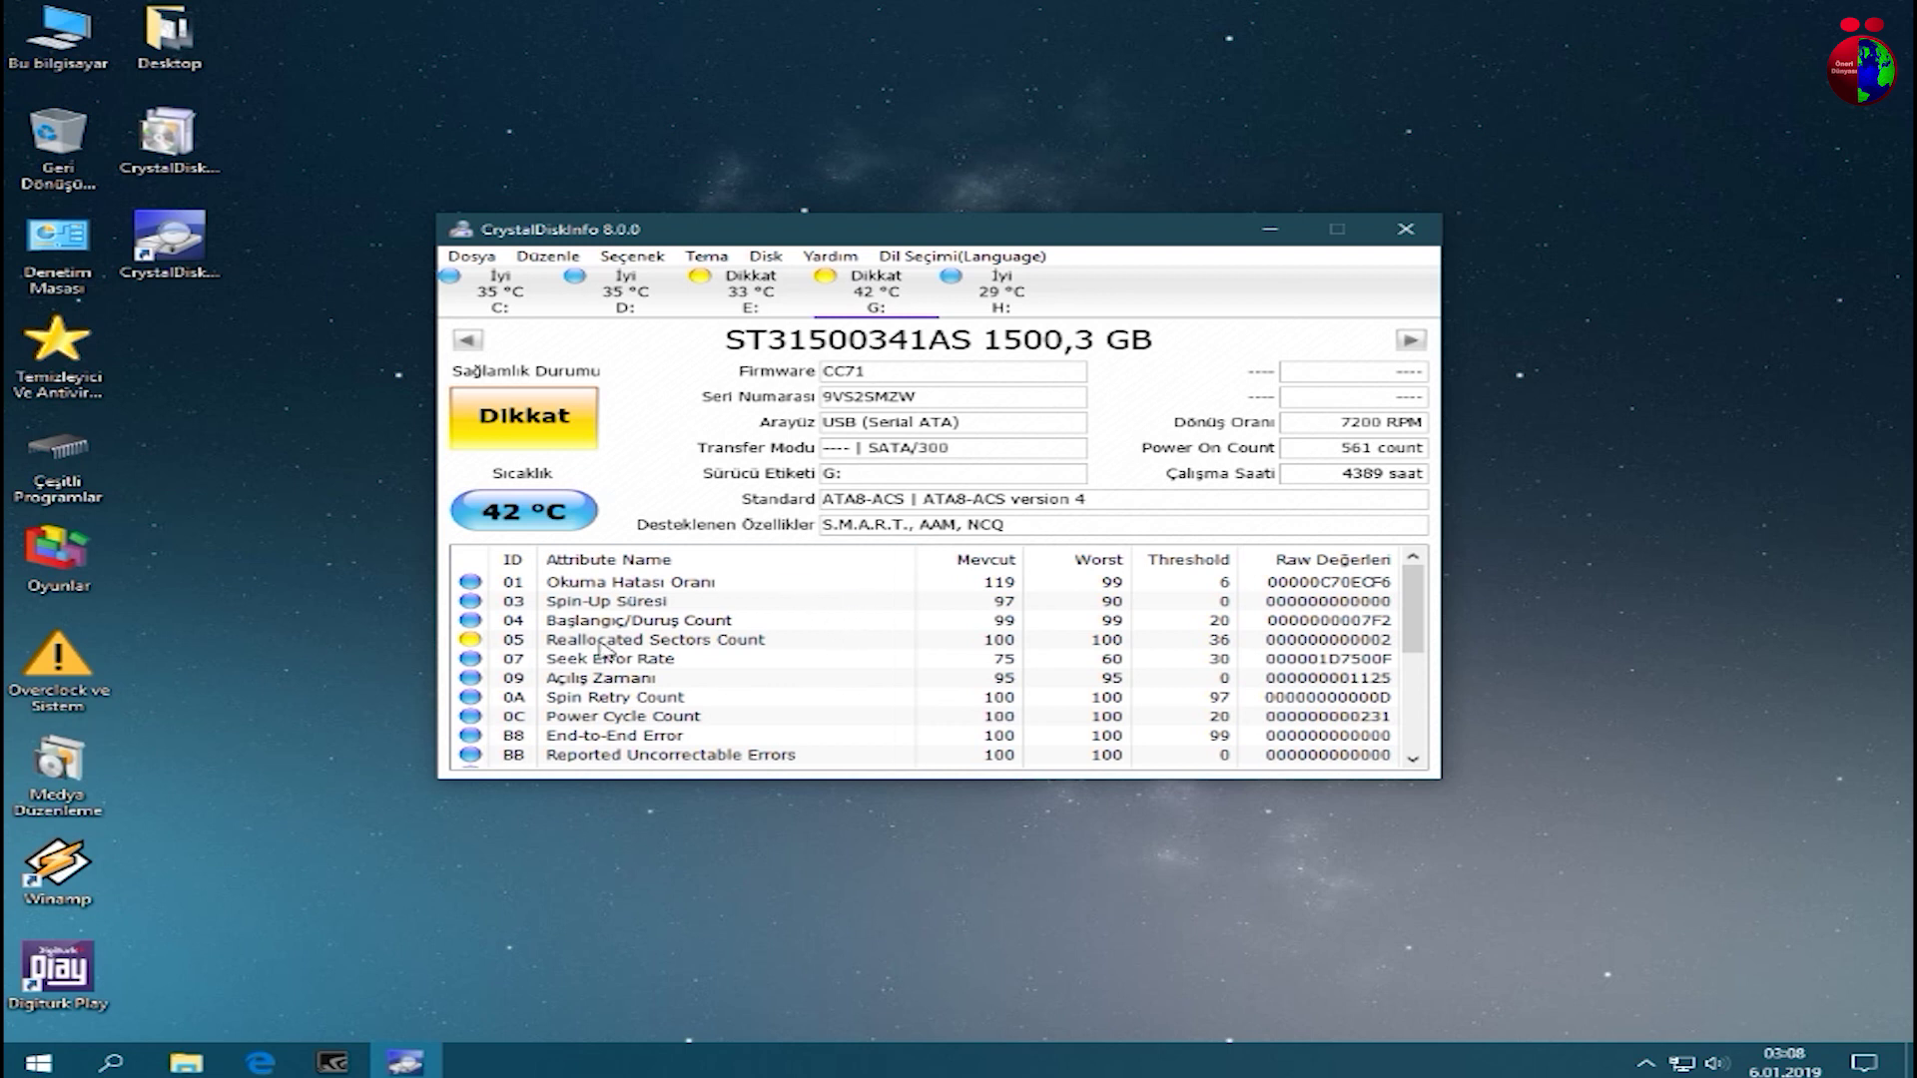
click(599, 643)
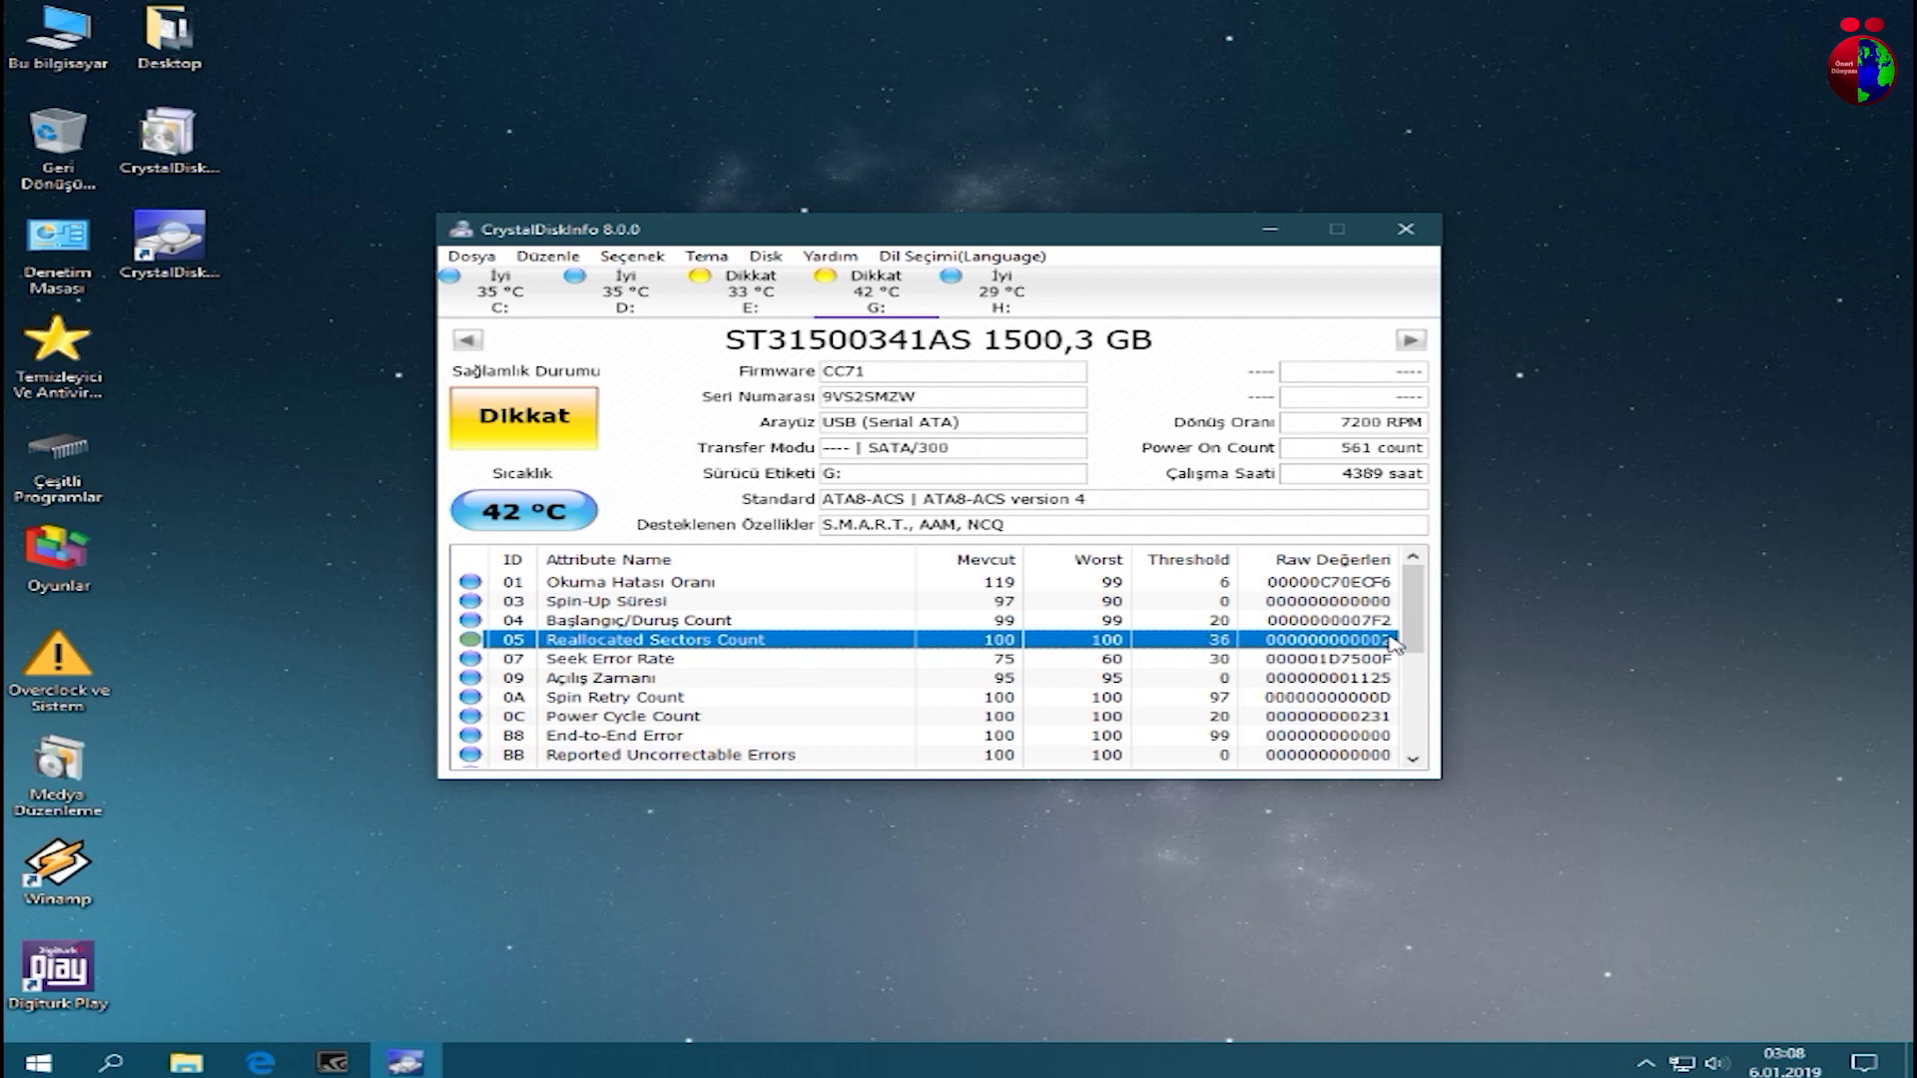
mouse_move(543, 440)
Examine the Reallocated Sectors Count of the H: disk in its attribute list
click(1014, 310)
click(1013, 309)
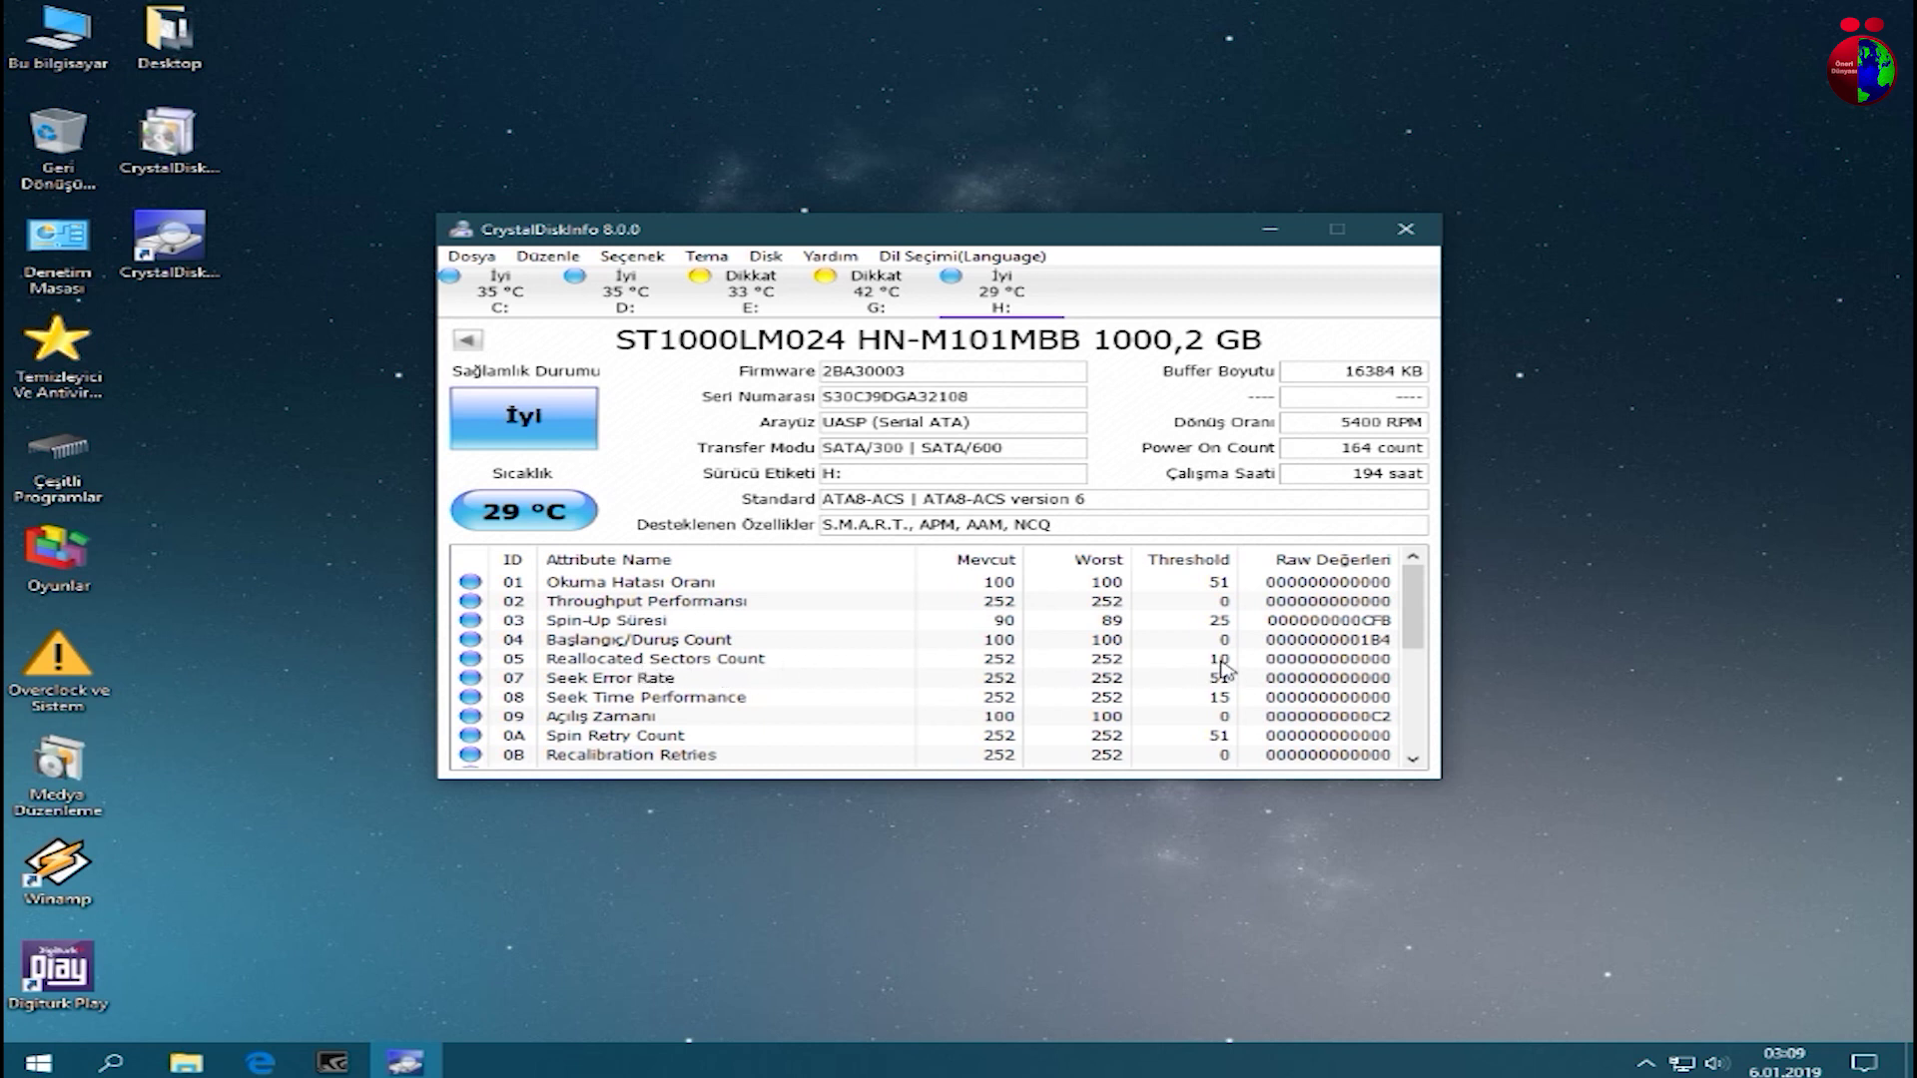
click(1388, 662)
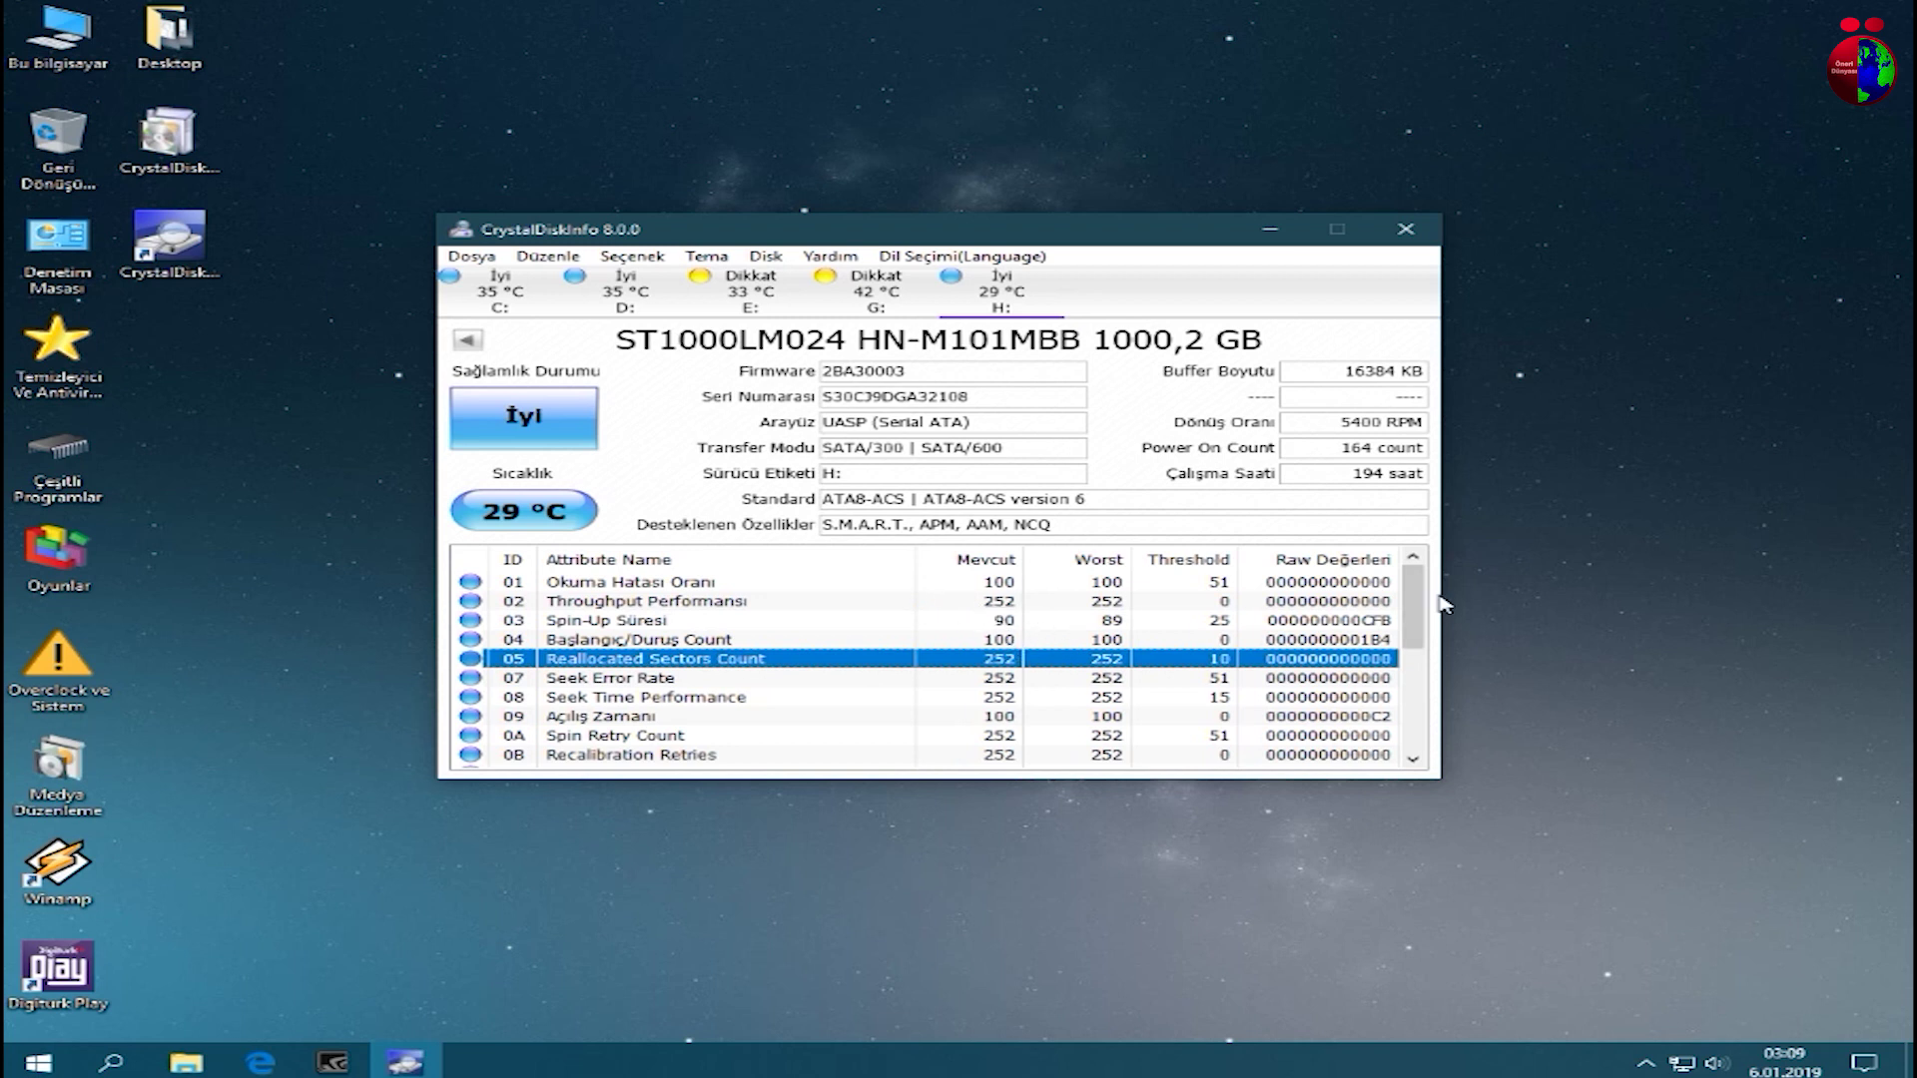
drag(1418, 599, 1379, 532)
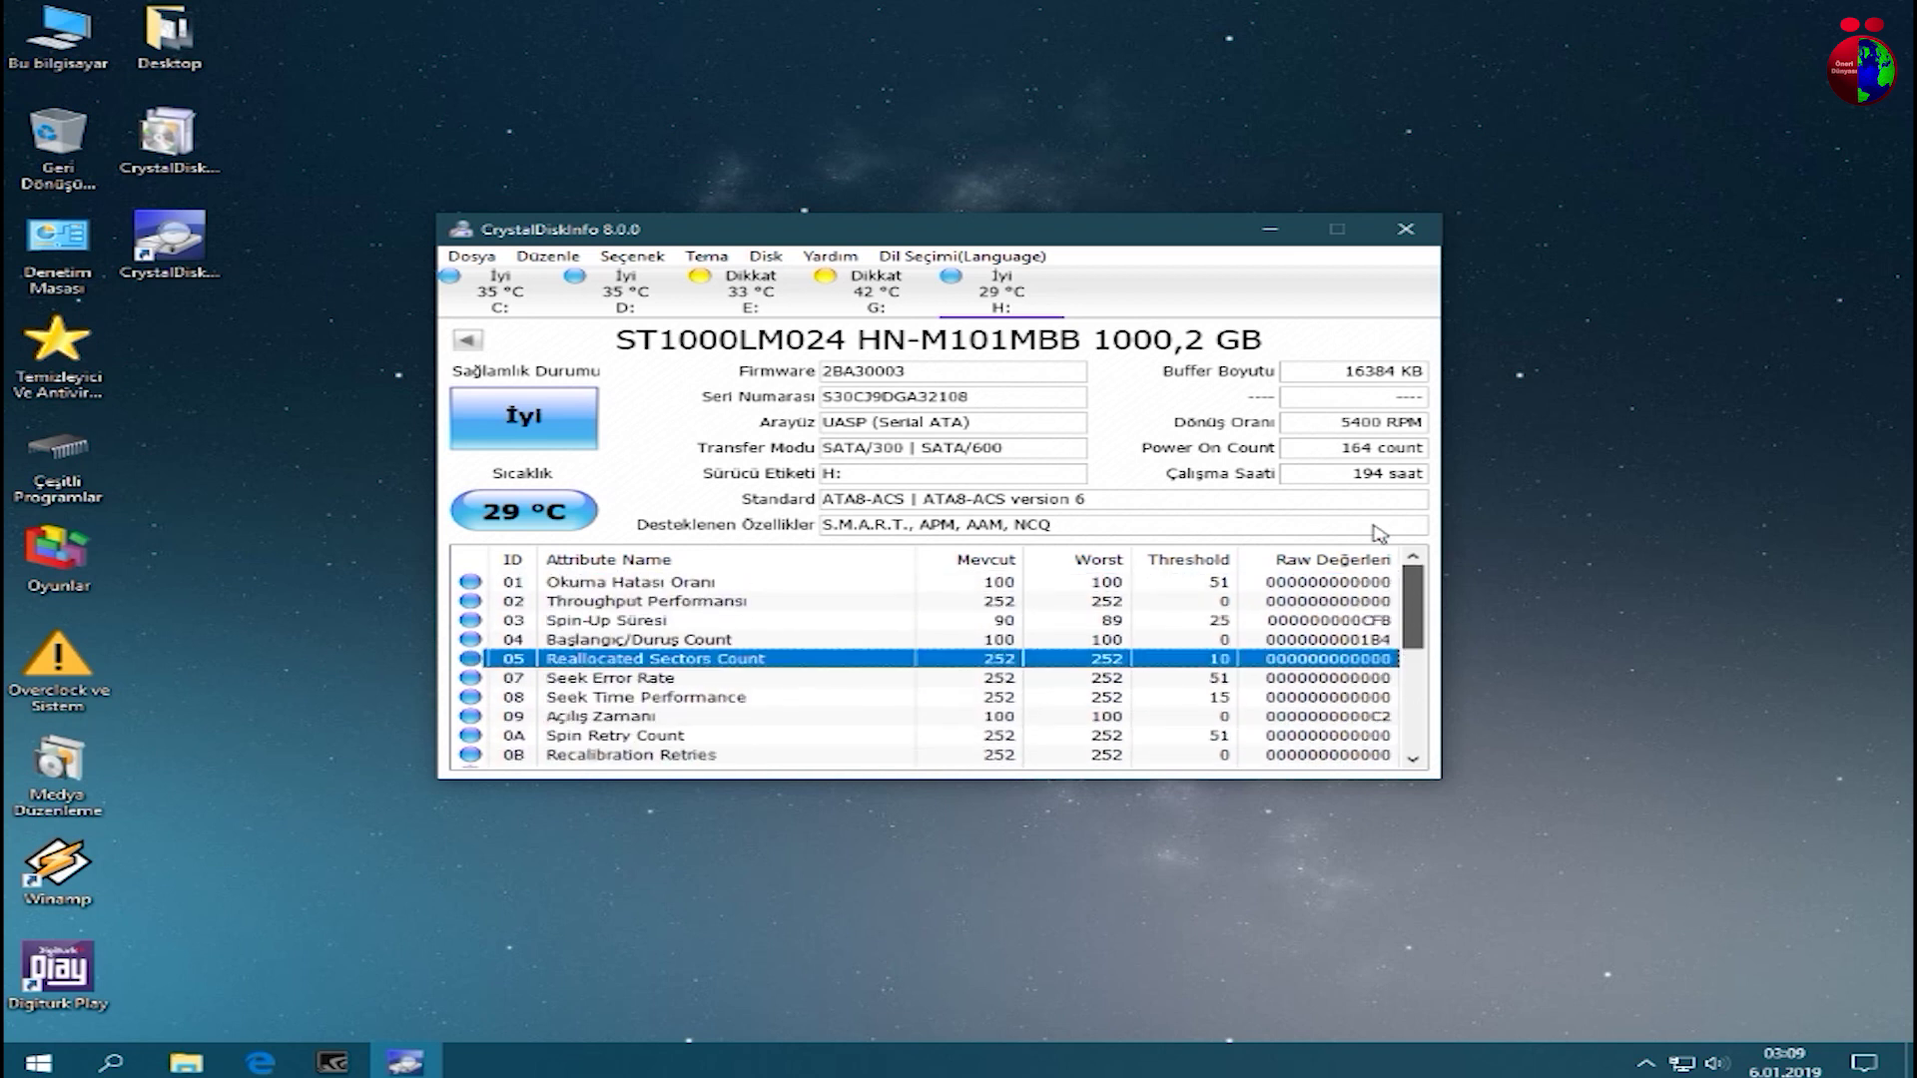
Check the D: disk's details and the E: disk's operating hours in days, and return to the C: disk
click(627, 292)
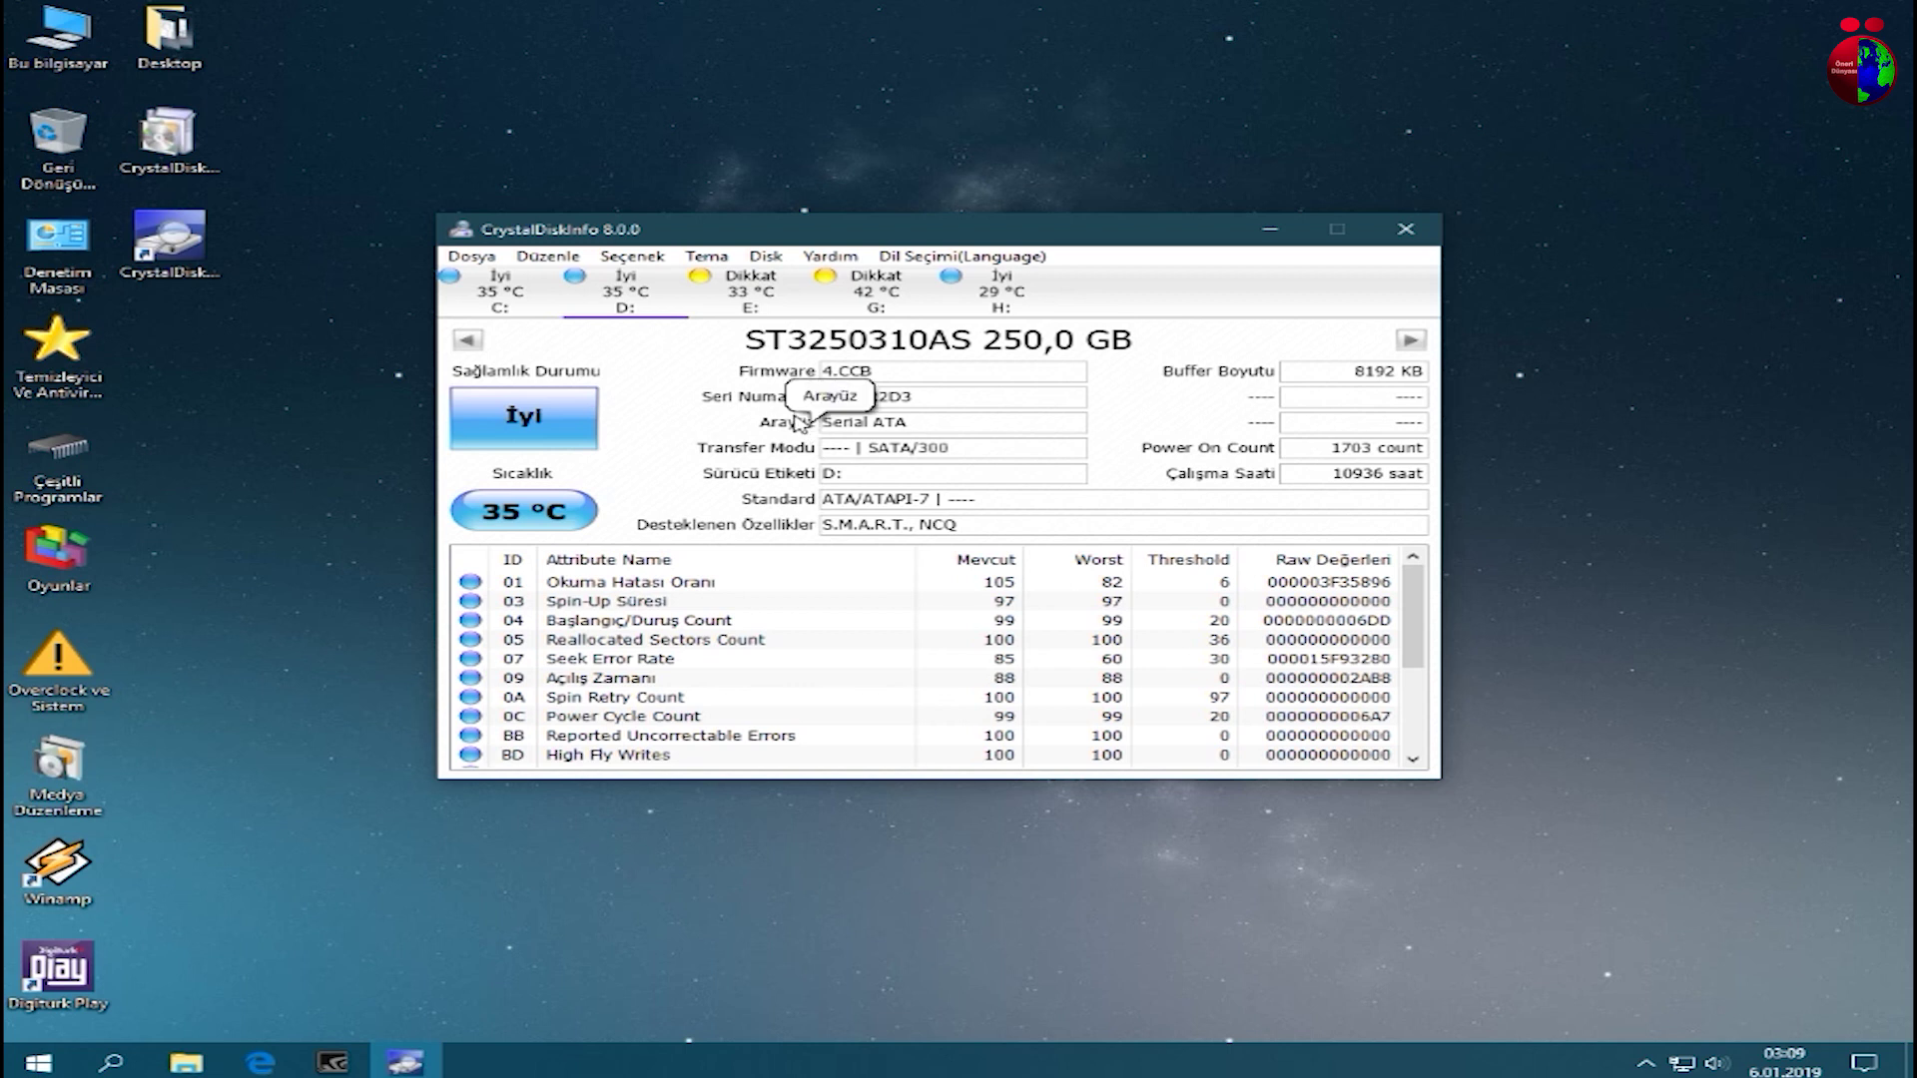
click(765, 305)
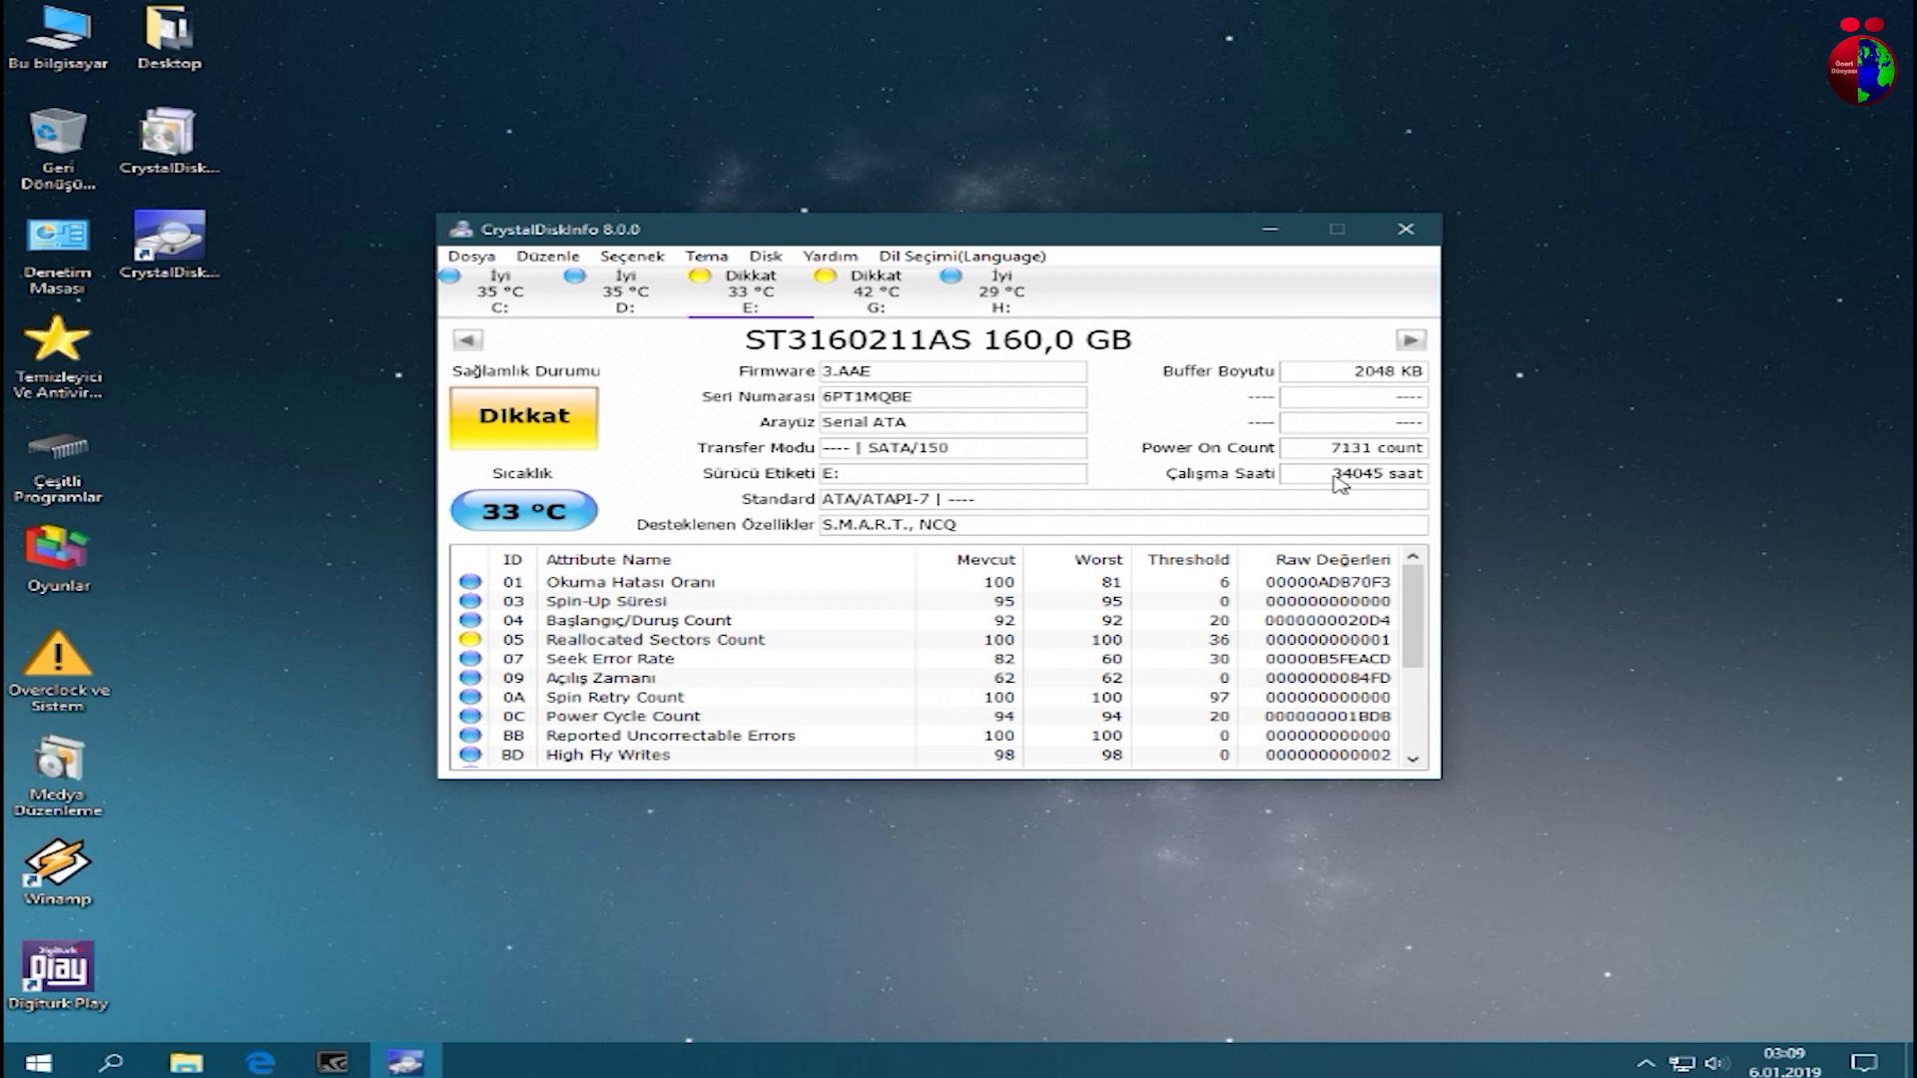
mouse_move(1336, 475)
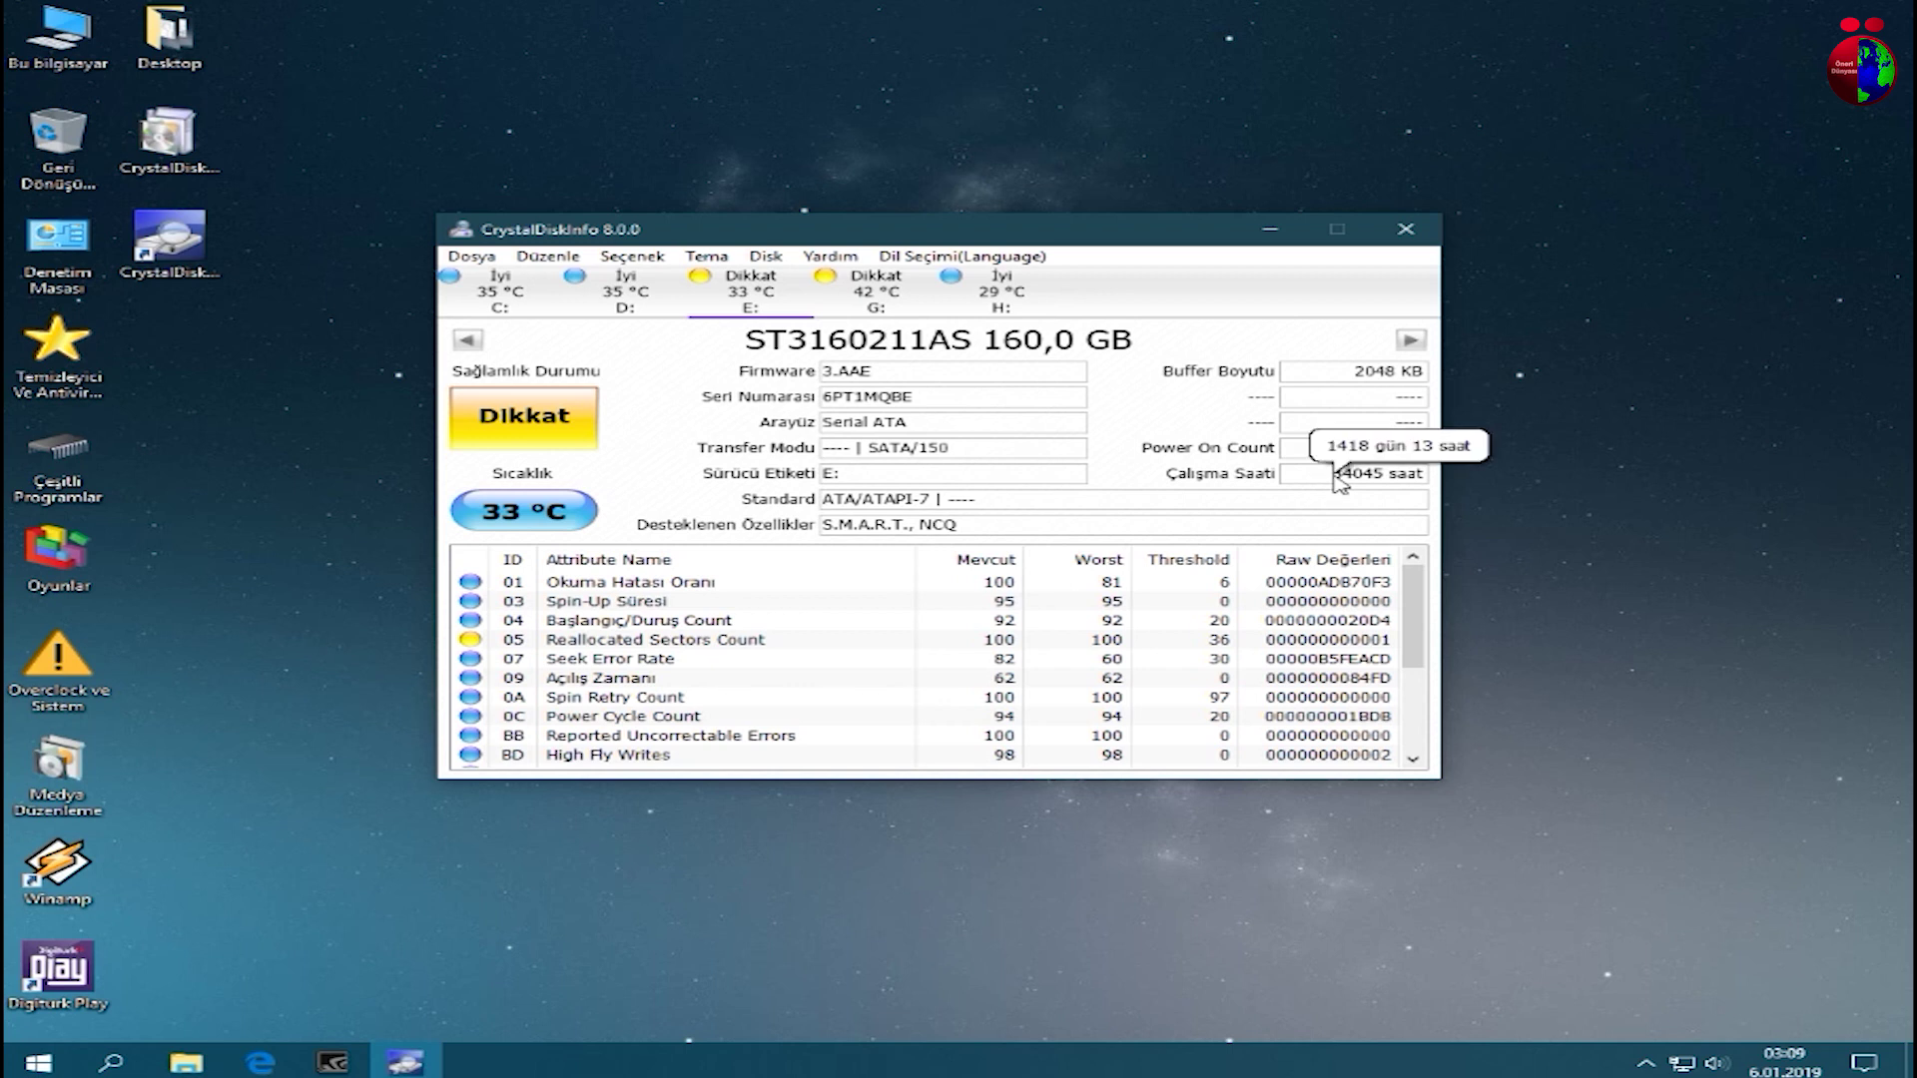
click(514, 304)
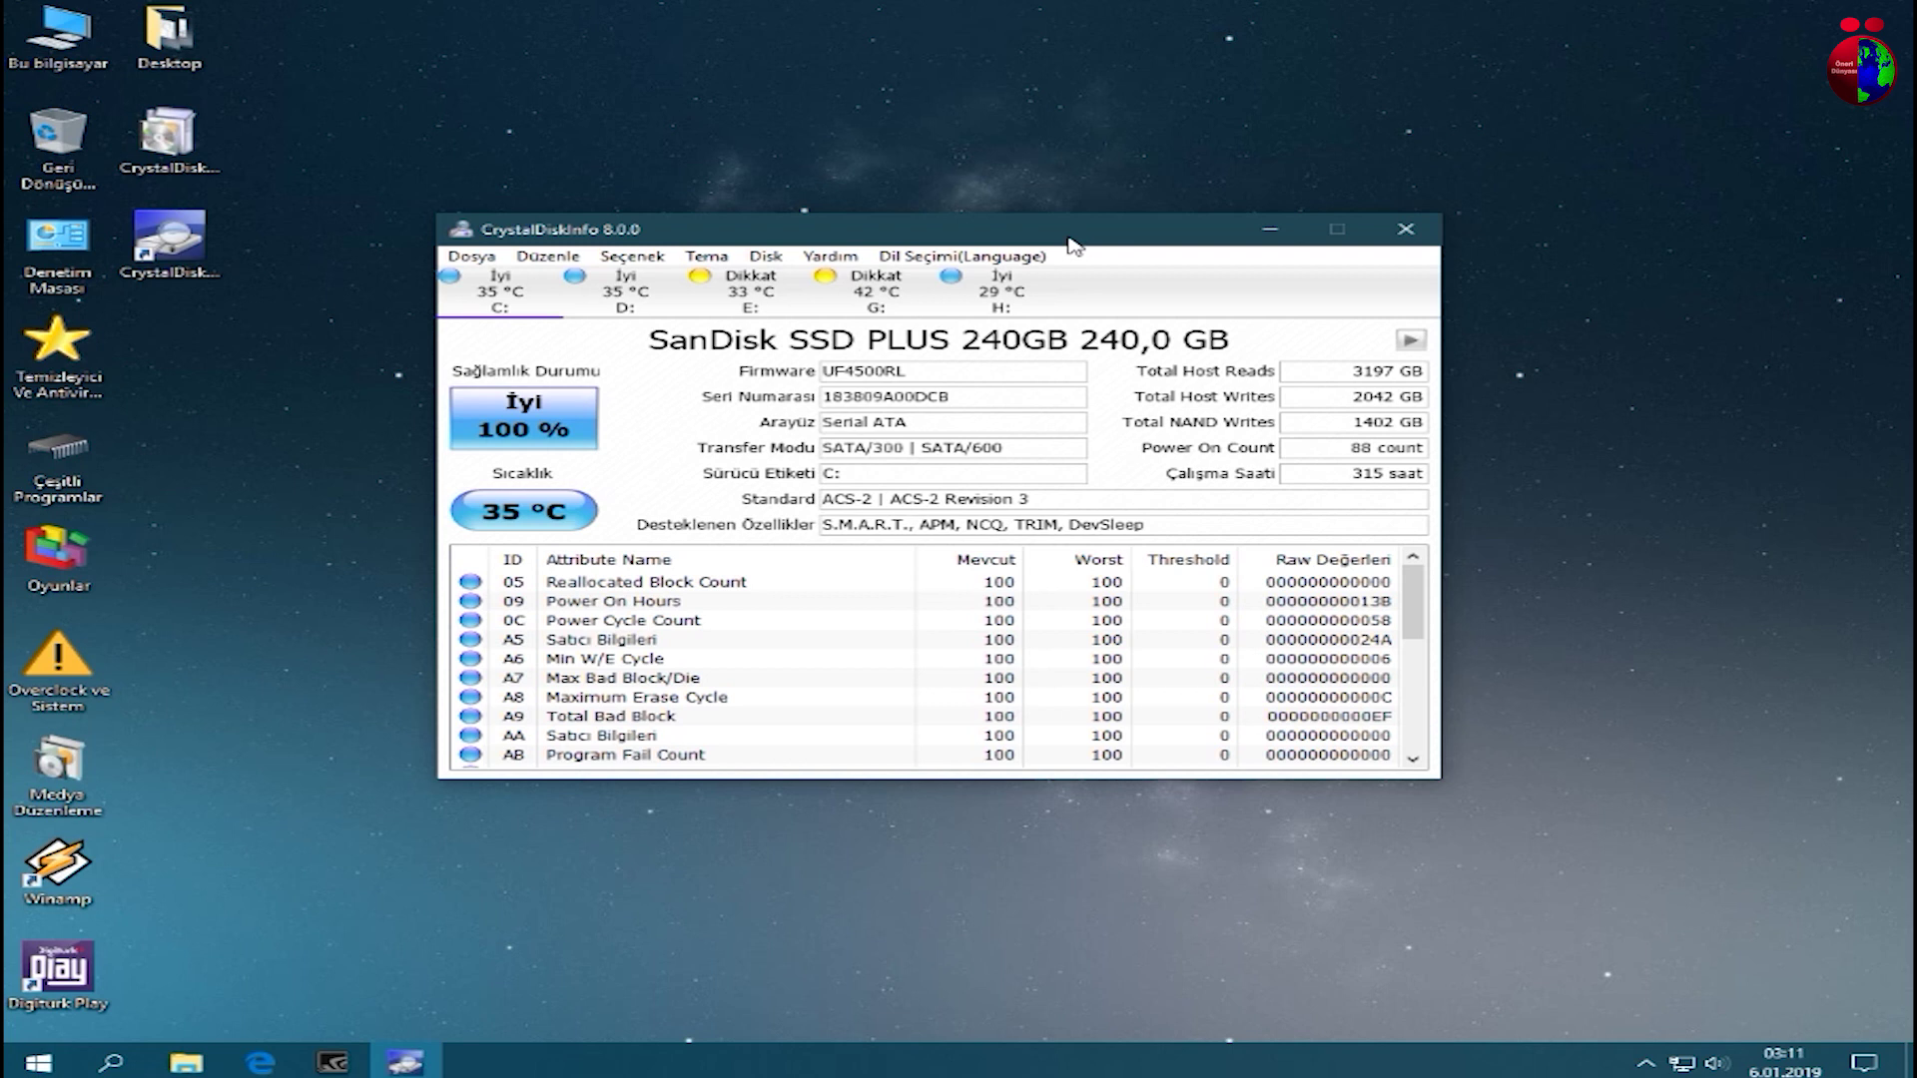
mouse_move(1166, 244)
mouse_down()
mouse_move(1028, 264)
mouse_move(1164, 268)
mouse_up()
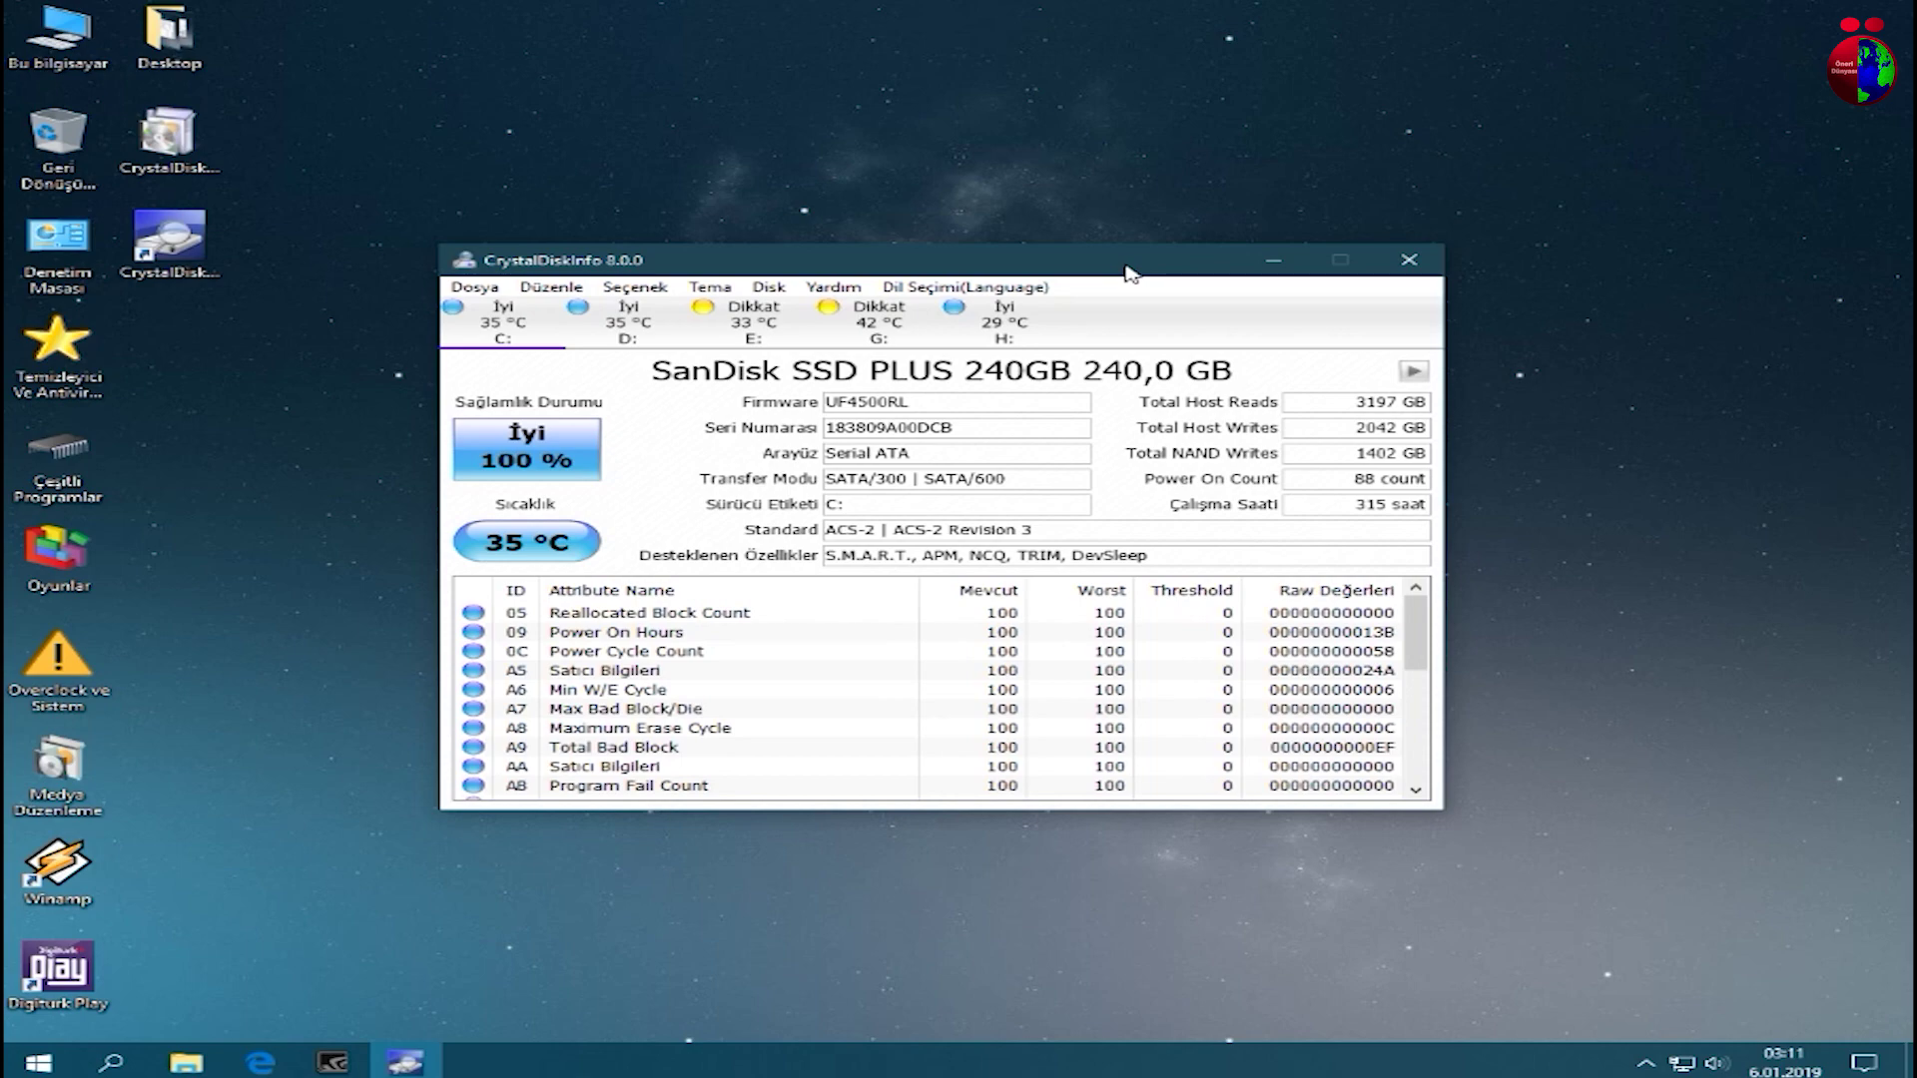